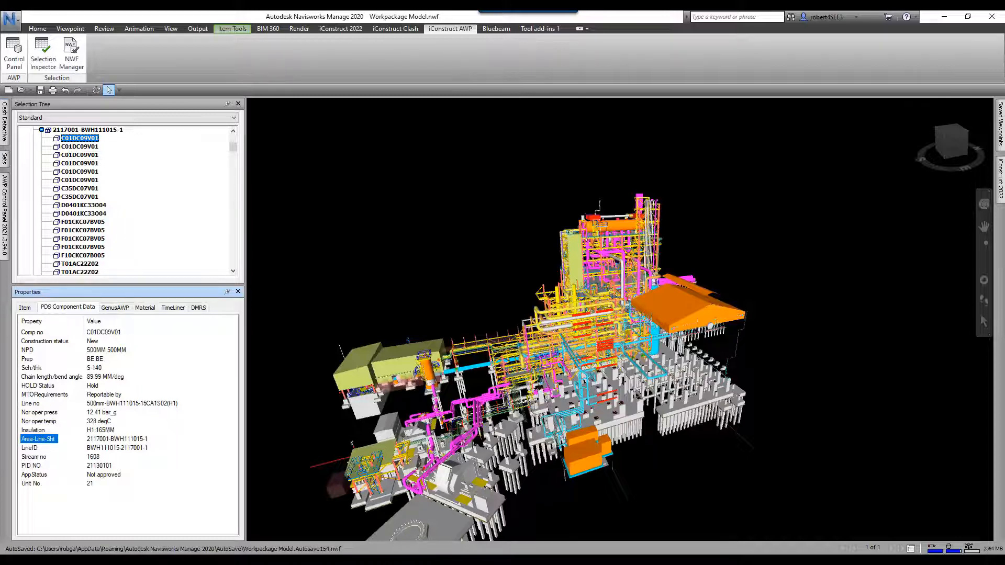
- Auto-hide the Selection Tree and Properties panes and bring out the AWP Control Panel
{"action": "left_click", "coordinate": [228, 104]}
{"action": "left_click", "coordinate": [228, 104]}
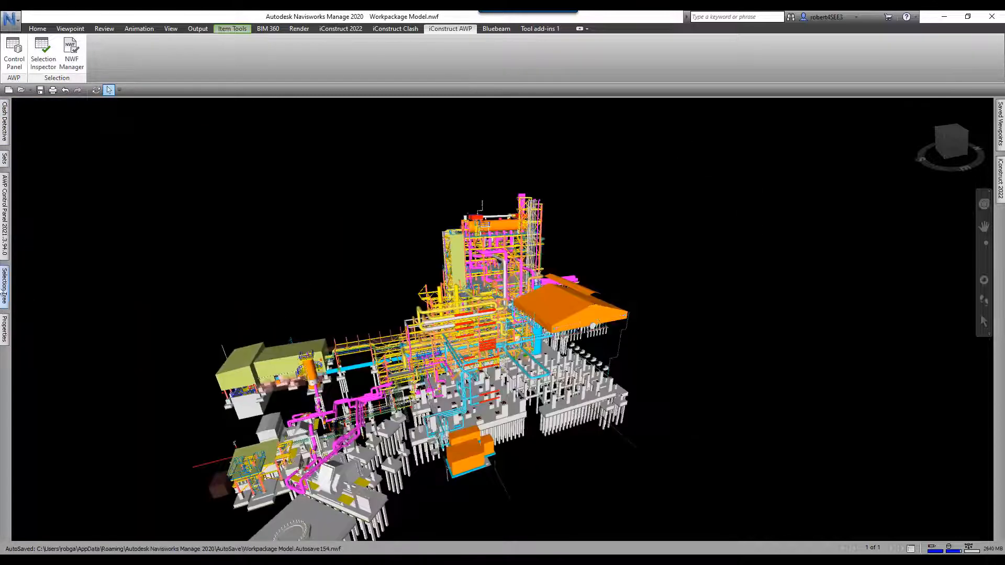
{"action": "left_click", "coordinate": [5, 215]}
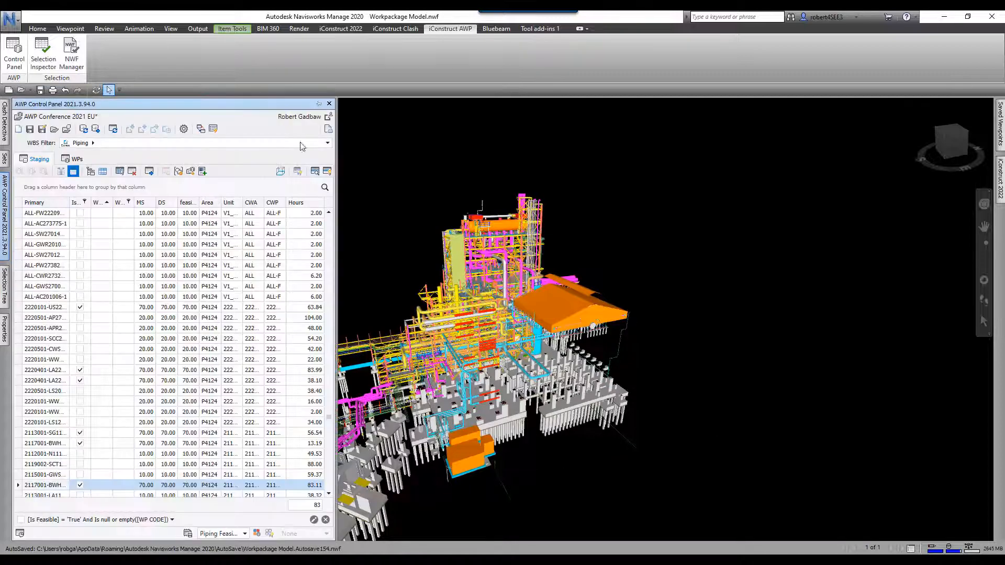
- Pin the AWP Control Panel docked and open the project's Datasources window for Piping
{"action": "left_click", "coordinate": [318, 104]}
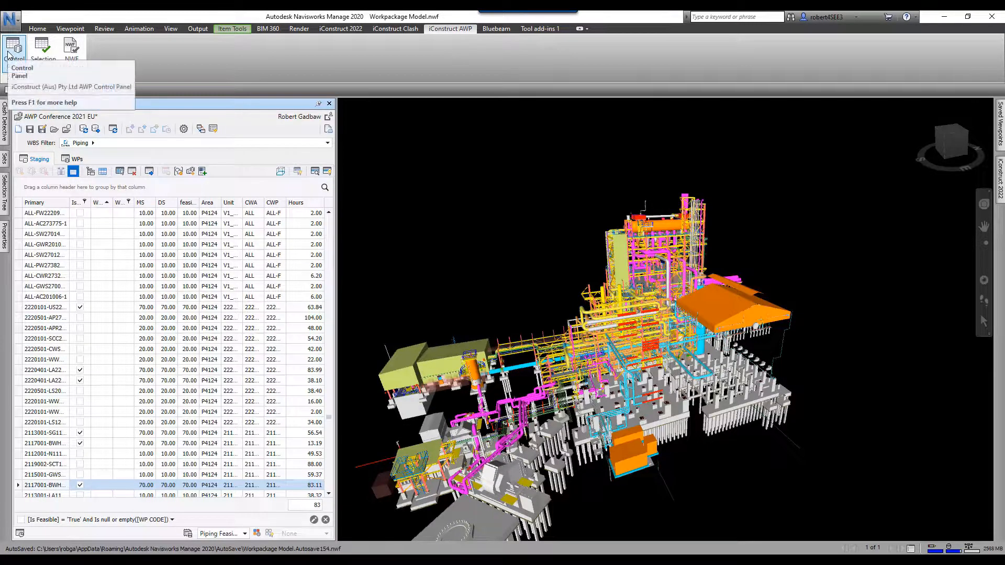
{"action": "left_click", "coordinate": [51, 119]}
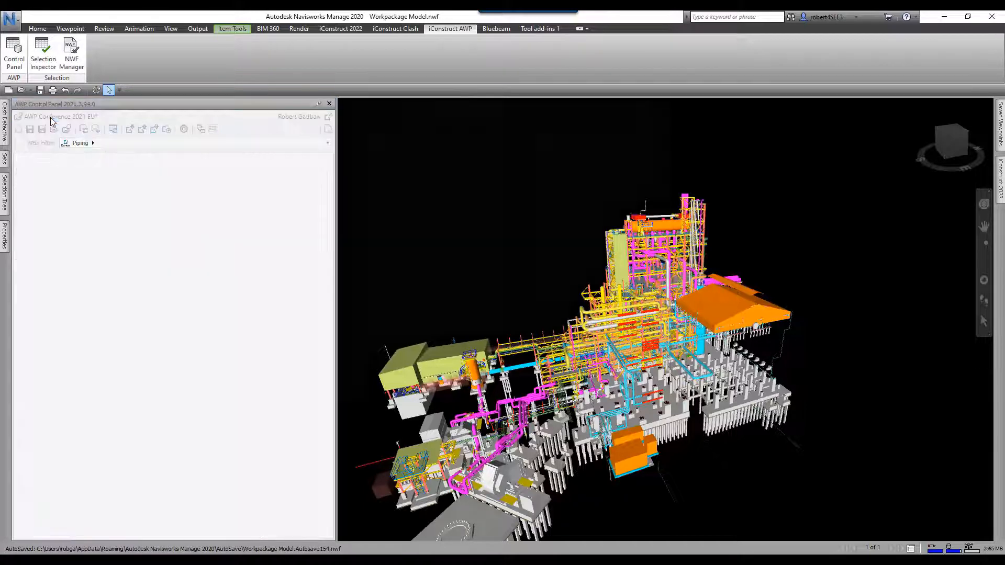
{"action": "left_click", "coordinate": [521, 340]}
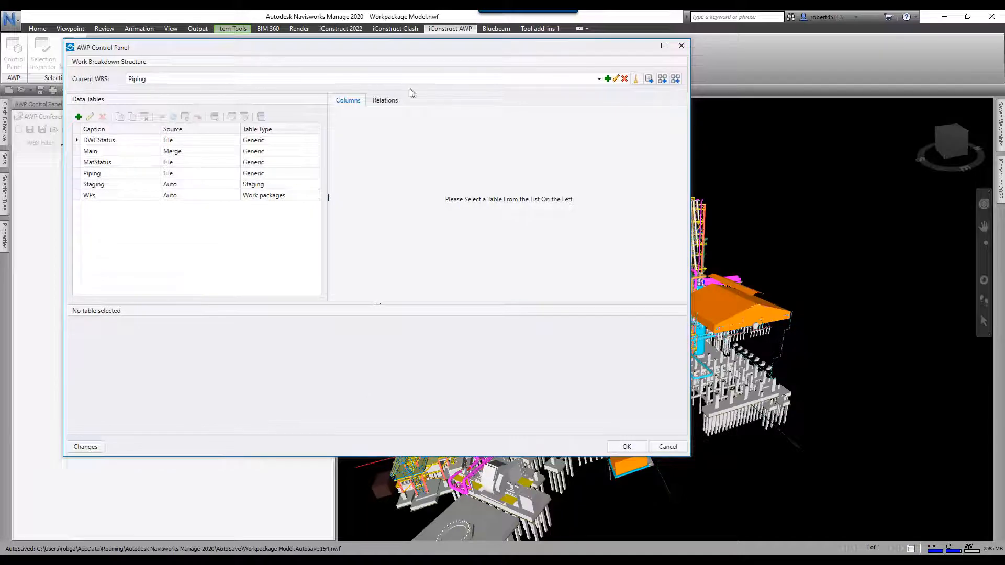
- Switch the Current WBS to Civil to view its tables, then back to Piping
{"action": "left_click", "coordinate": [599, 78]}
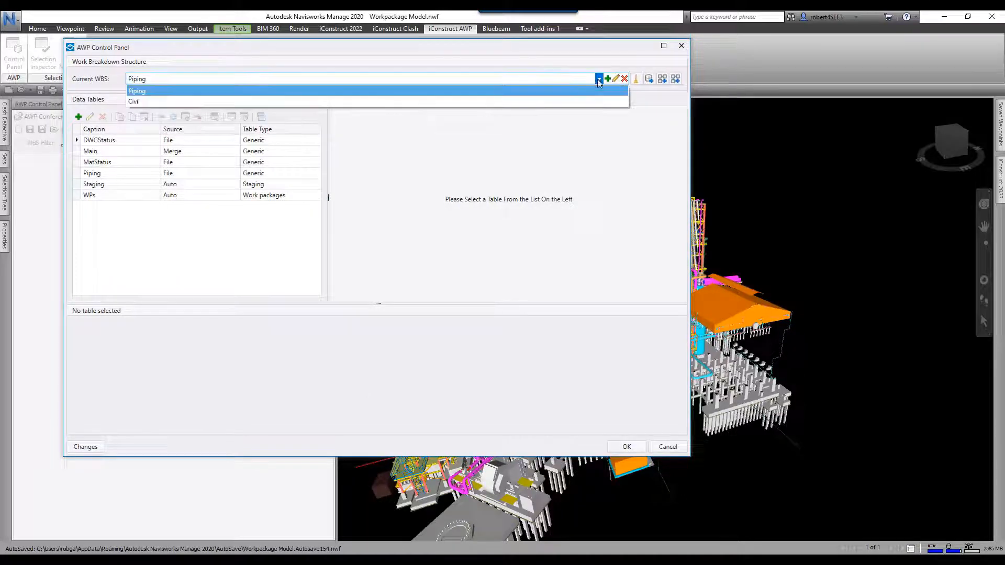
{"action": "left_click", "coordinate": [146, 102]}
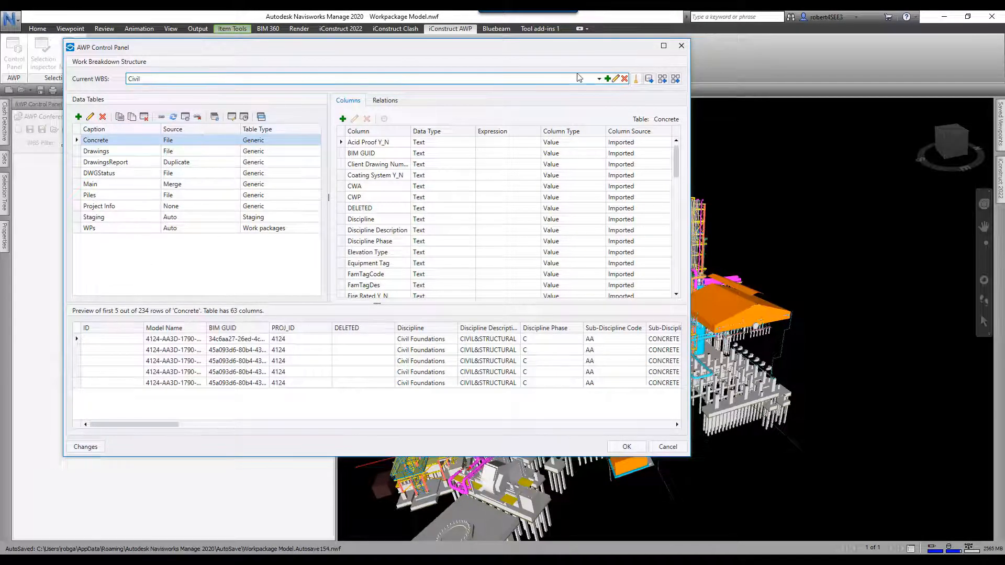
{"action": "left_click", "coordinate": [599, 78]}
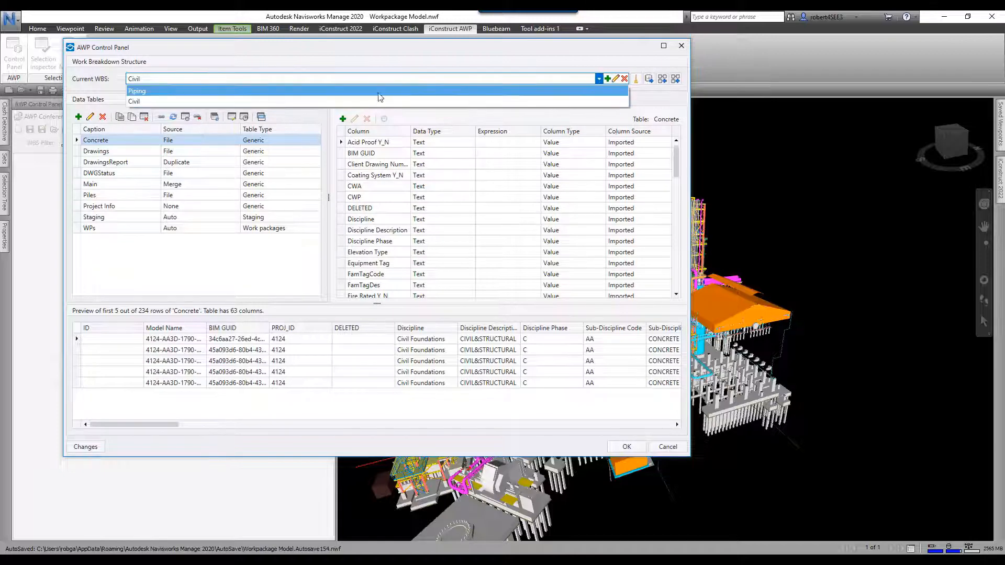
{"action": "left_click", "coordinate": [140, 92]}
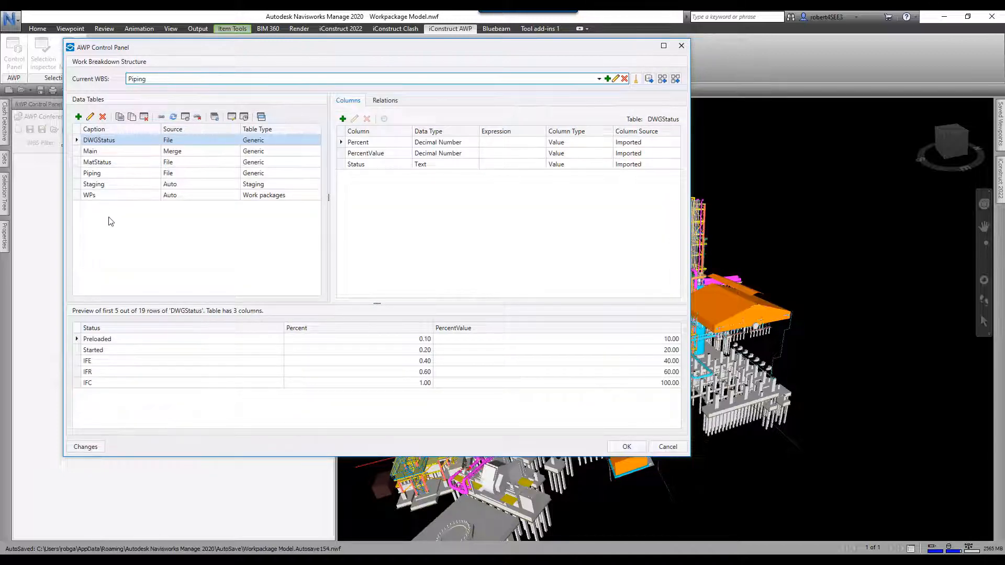
- Preview adding a data table and its source types, then cancel both dialogs
{"action": "left_click", "coordinate": [79, 117]}
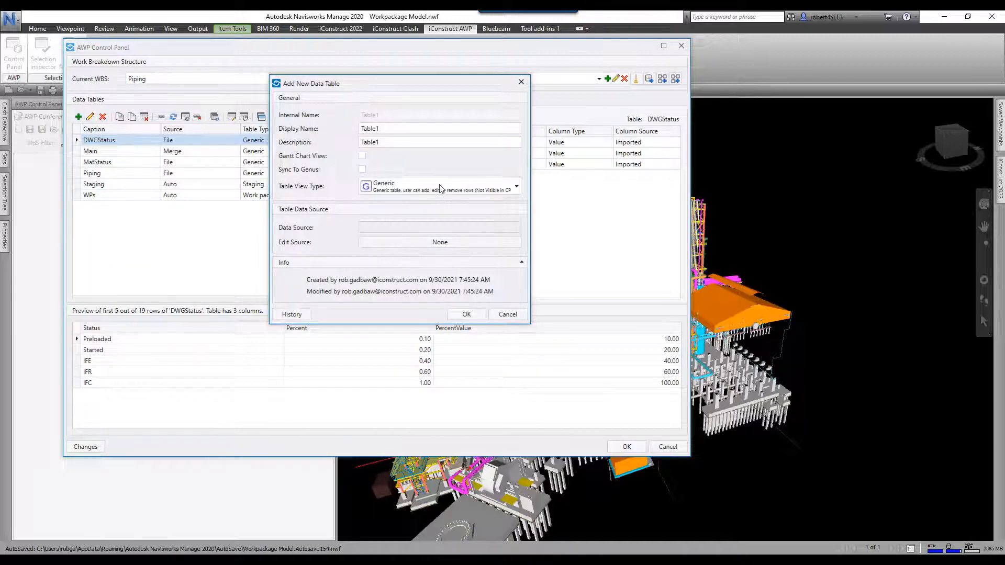
{"action": "left_click", "coordinate": [448, 244]}
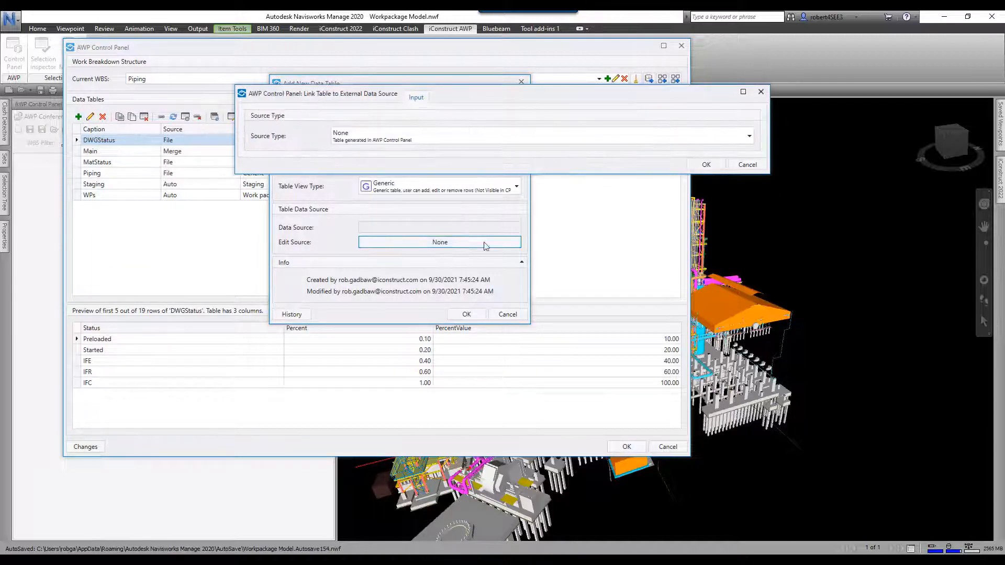
{"action": "left_click", "coordinate": [521, 135]}
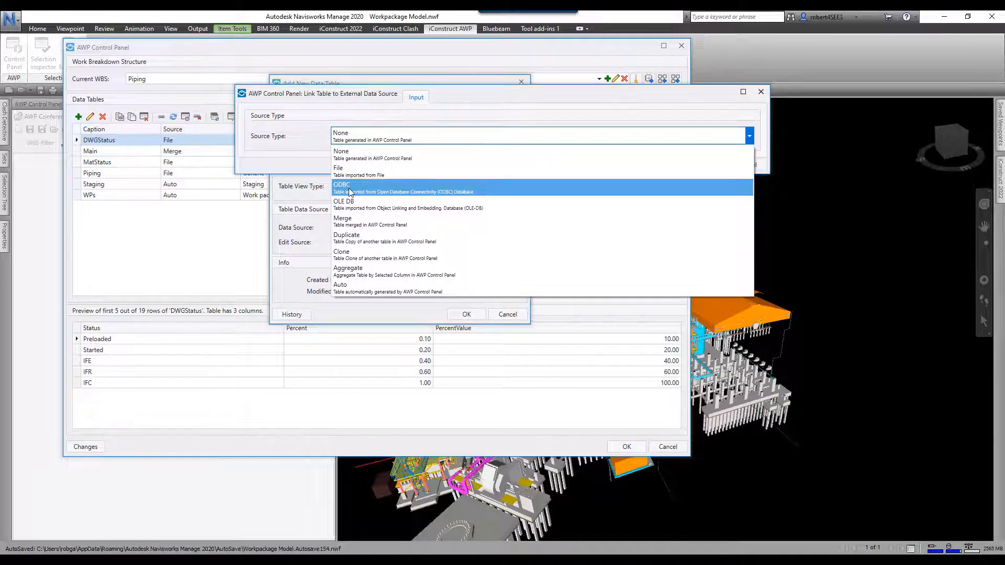
{"action": "left_click", "coordinate": [318, 143]}
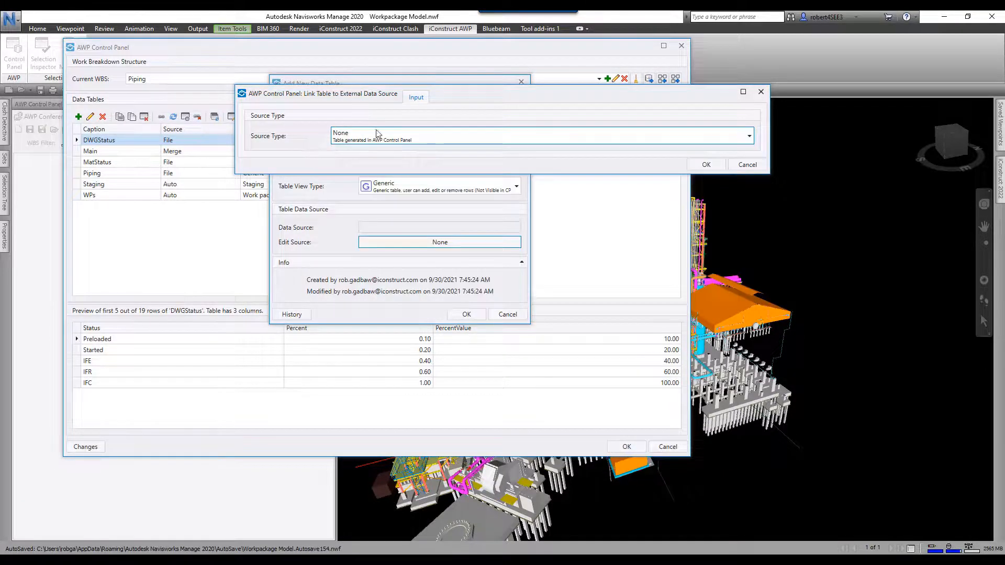
{"action": "left_click", "coordinate": [753, 166]}
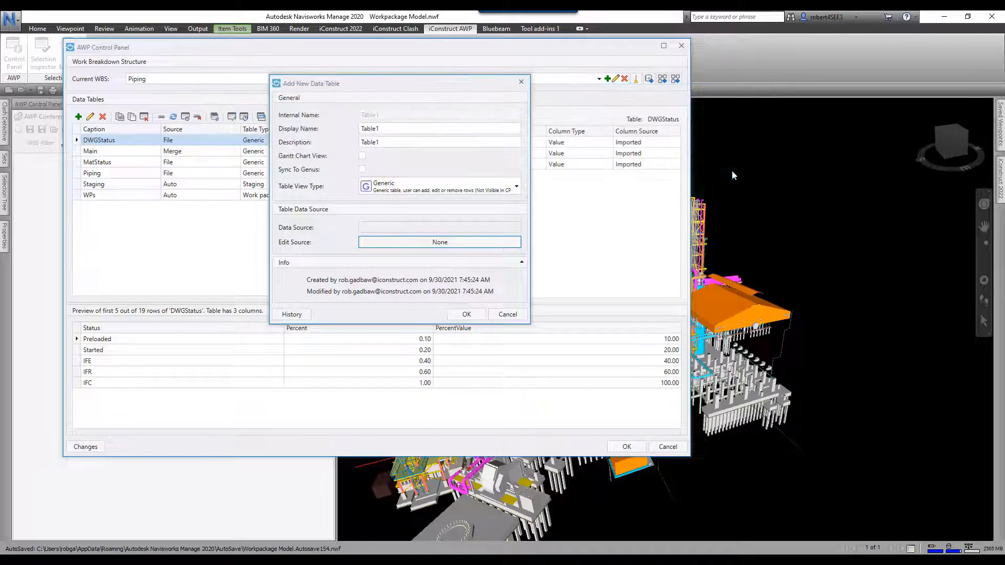
{"action": "left_click", "coordinate": [508, 315]}
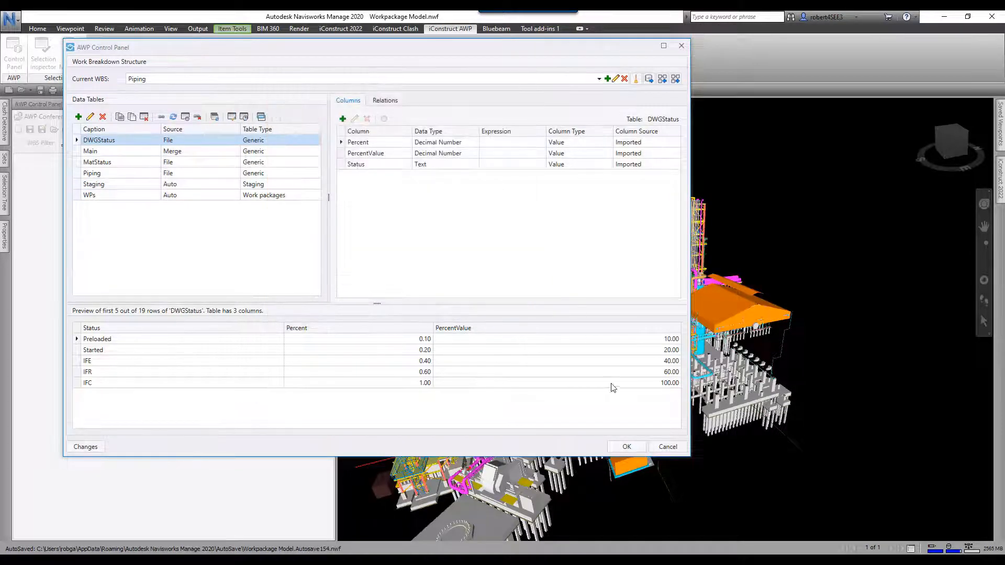
- Confirm the datasources and Project Information windows, then select a pipe in the model
{"action": "left_click", "coordinate": [627, 448]}
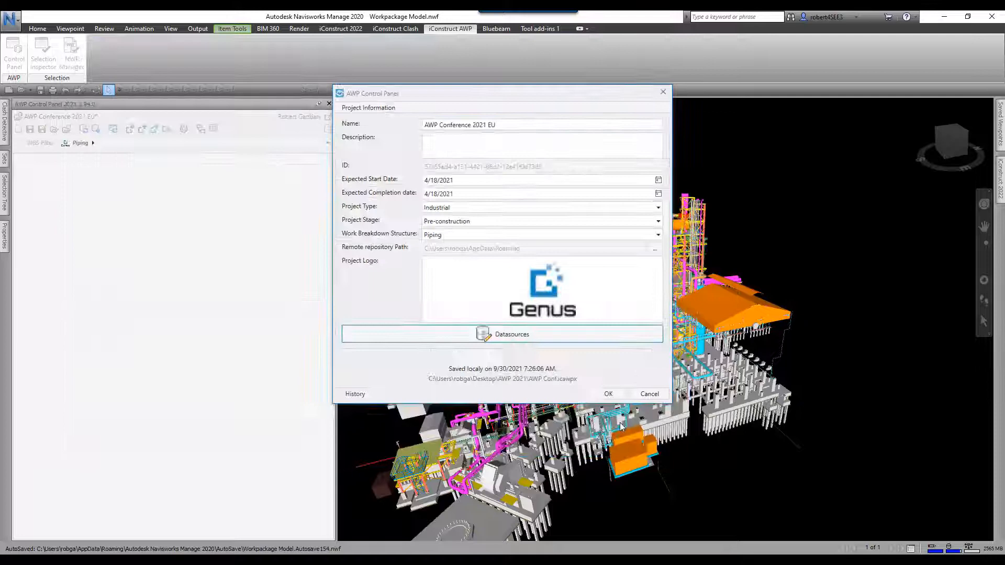
{"action": "left_click", "coordinate": [609, 394]}
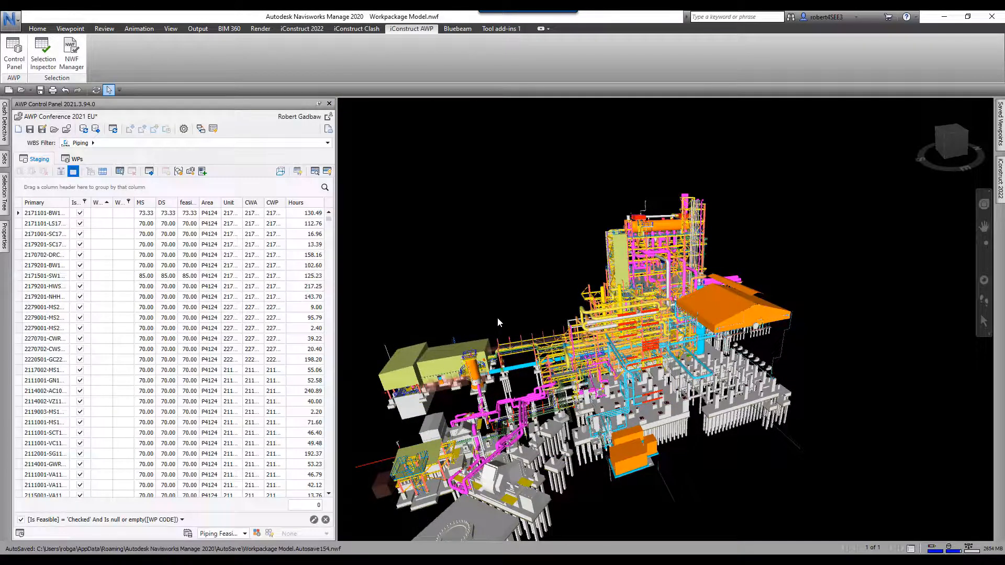
{"action": "left_click", "coordinate": [655, 252]}
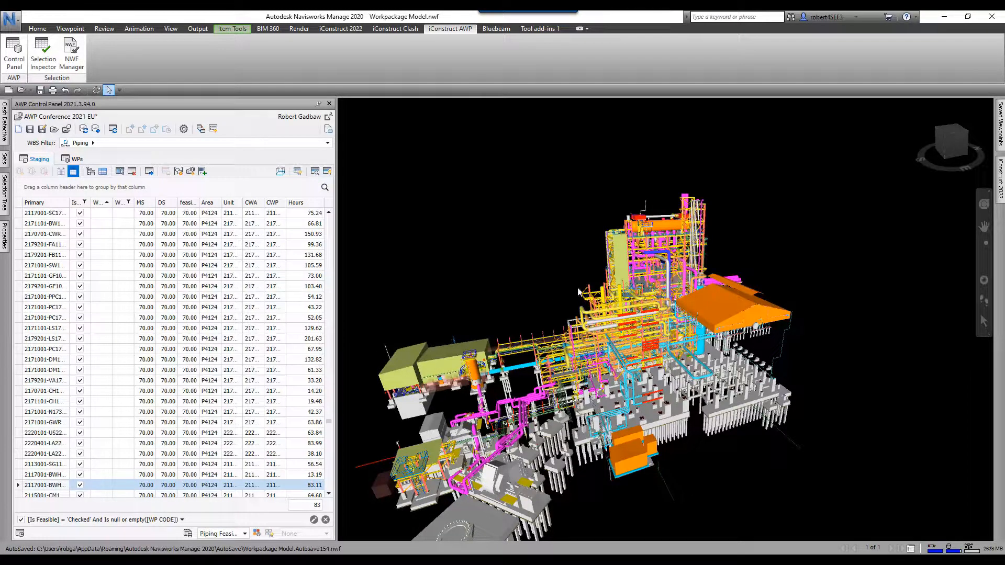
- Set WBS from the selected pipe: Area P4124, Unit 211000, CWA 2117001, CWP 2117001-F
{"action": "right_click", "coordinate": [654, 256]}
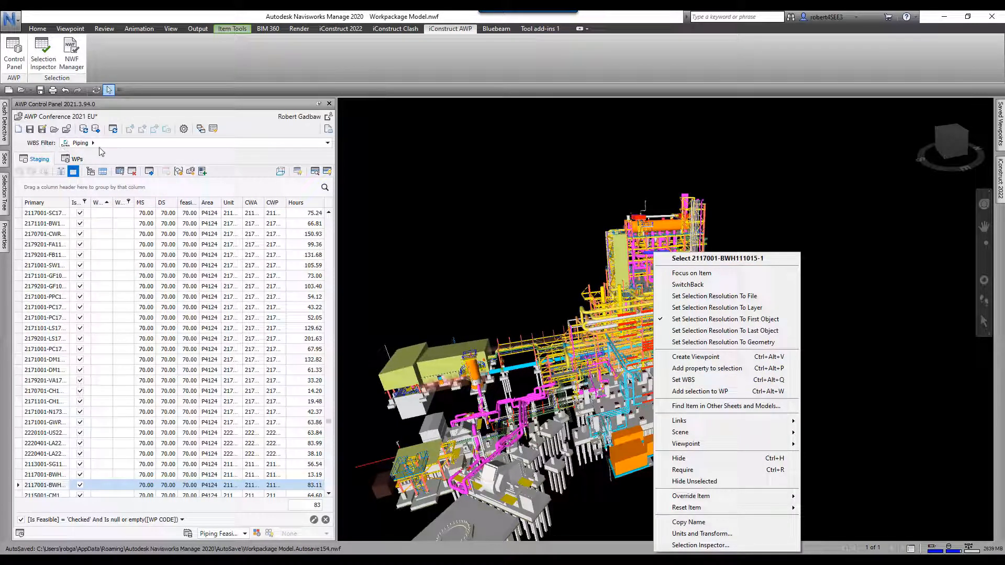
{"action": "left_click", "coordinate": [680, 380]}
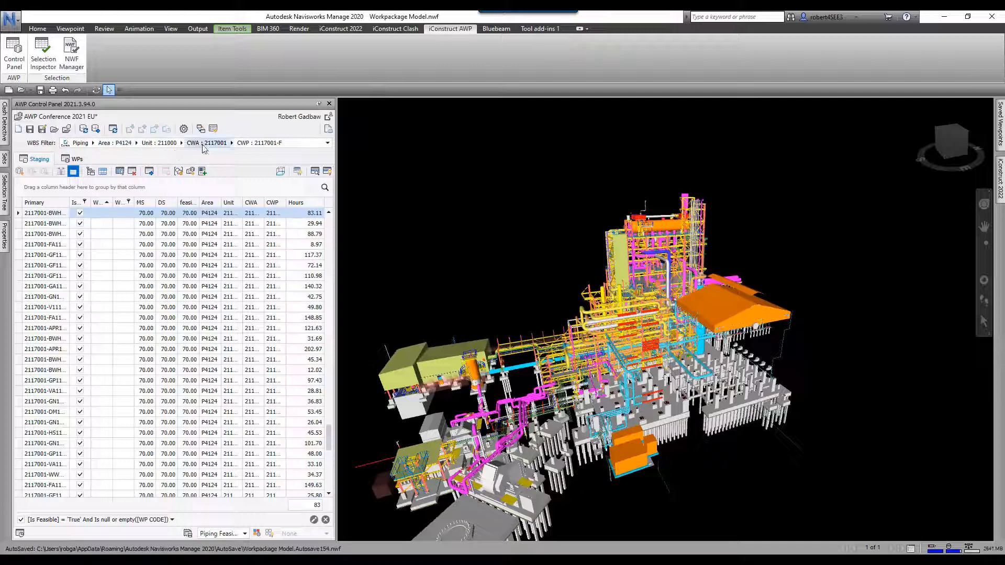
- Show only control panel elements and select several pipes, totalling 370 hours under 2117001-F
{"action": "left_click", "coordinate": [297, 171]}
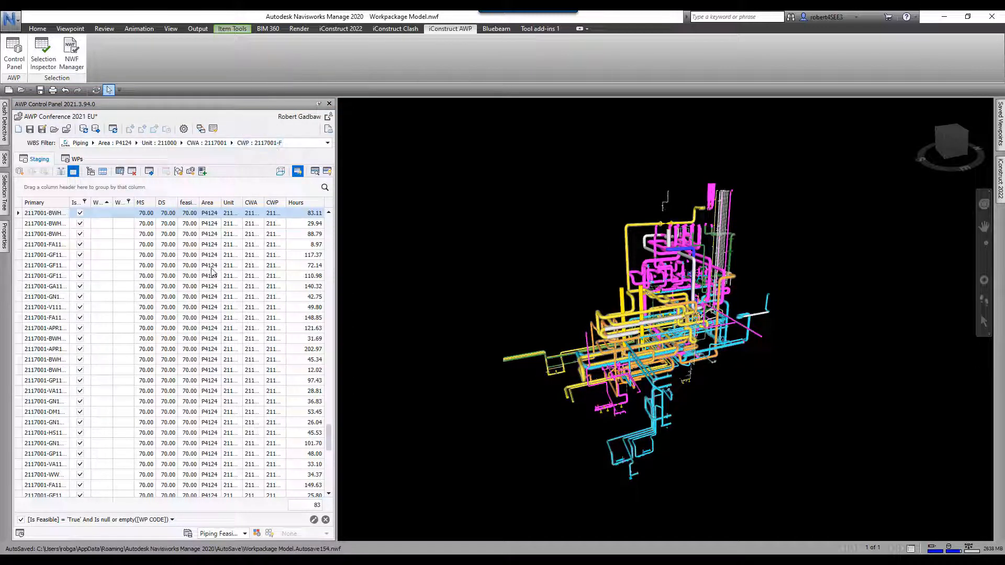
{"action": "middle_click_drag", "start_coordinate": [653, 313], "coordinate": [615, 340]}
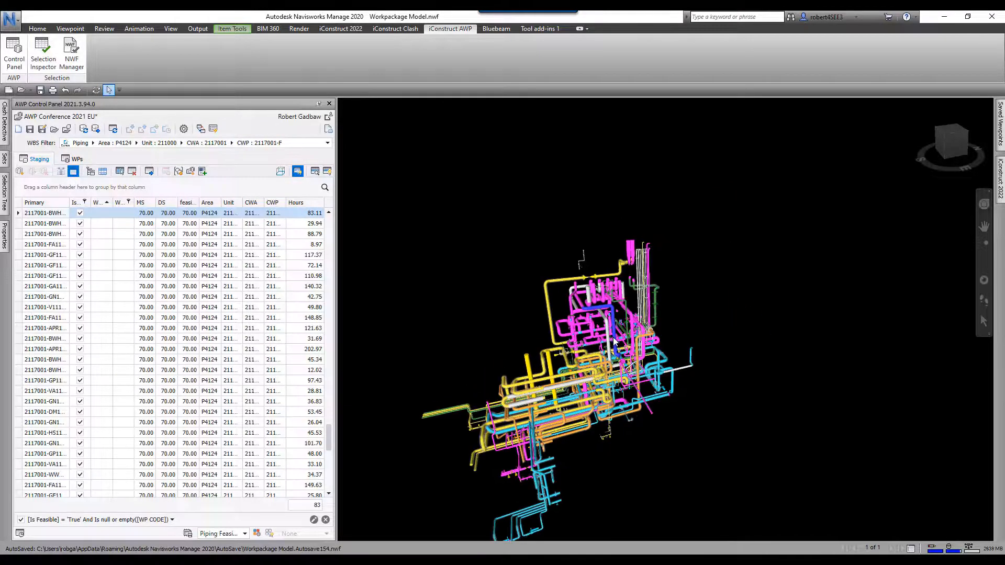
{"action": "left_click", "coordinate": [616, 278]}
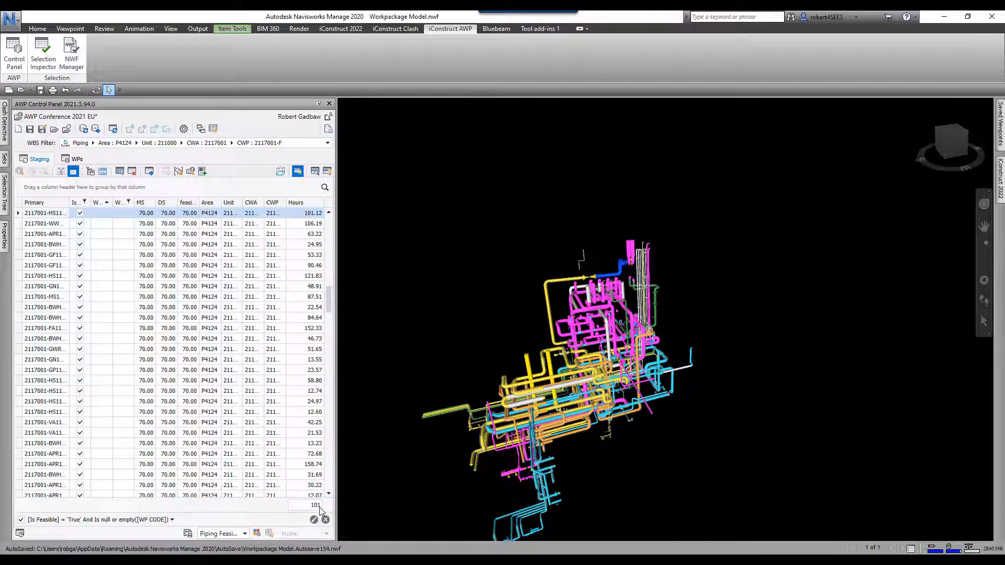
{"action": "left_click", "coordinate": [578, 282]}
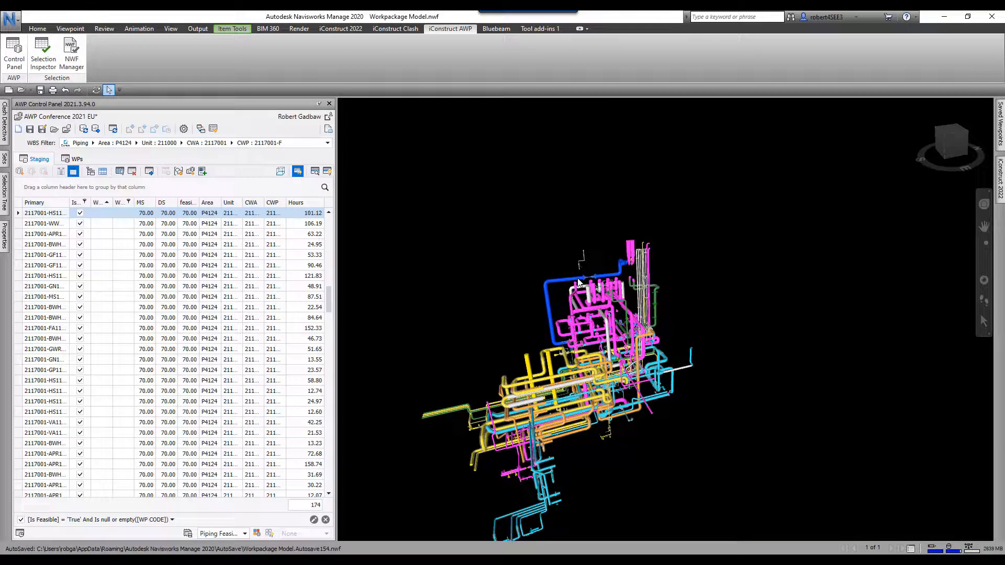
{"action": "left_click", "coordinate": [563, 326]}
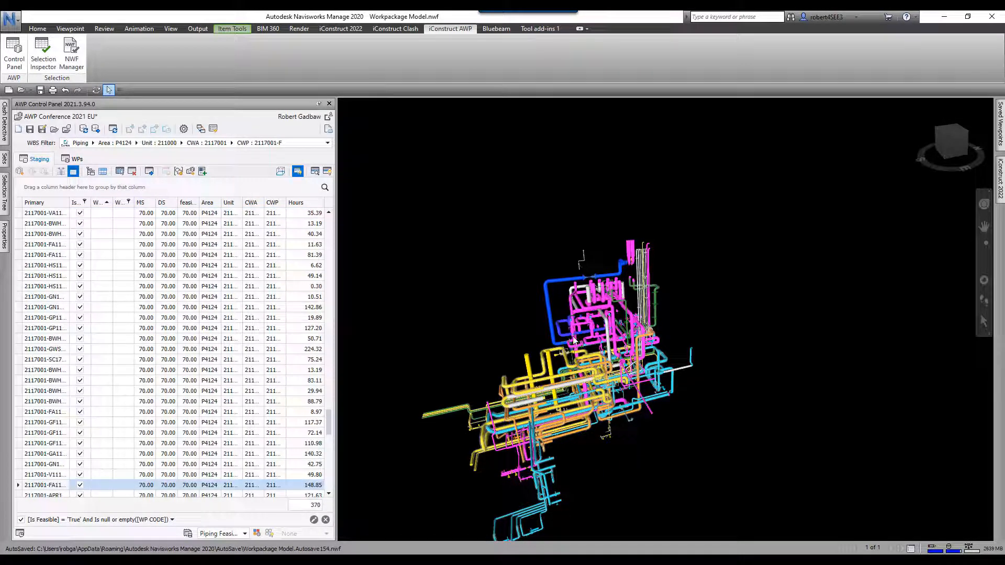
{"action": "scroll", "coordinate": [574, 340], "scroll_direction": "up", "scroll_amount": 3}
{"action": "middle_click_drag", "start_coordinate": [602, 359], "coordinate": [646, 350], "text": "shift"}
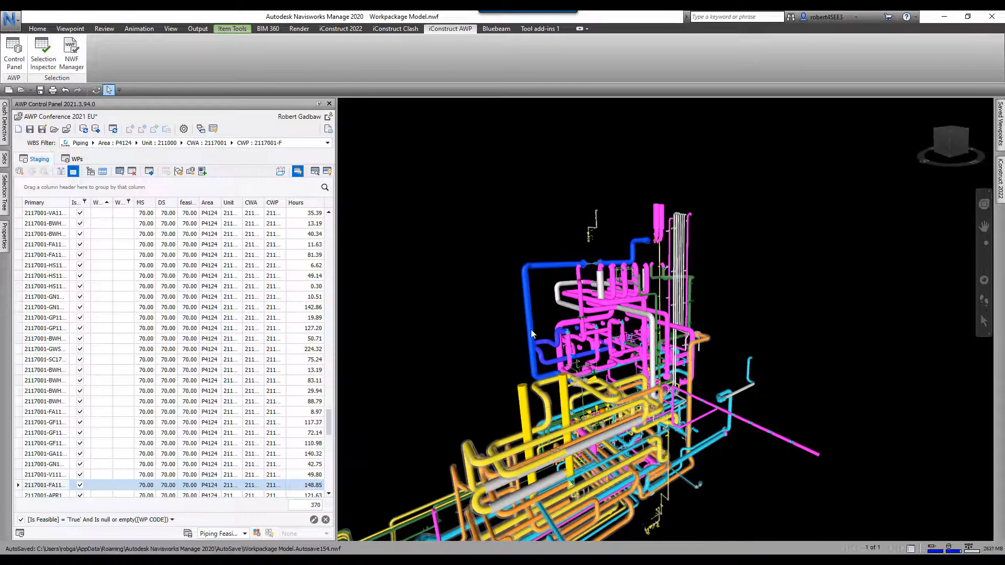
- Create new work package 1 from the selected staging items
{"action": "left_click", "coordinate": [19, 171]}
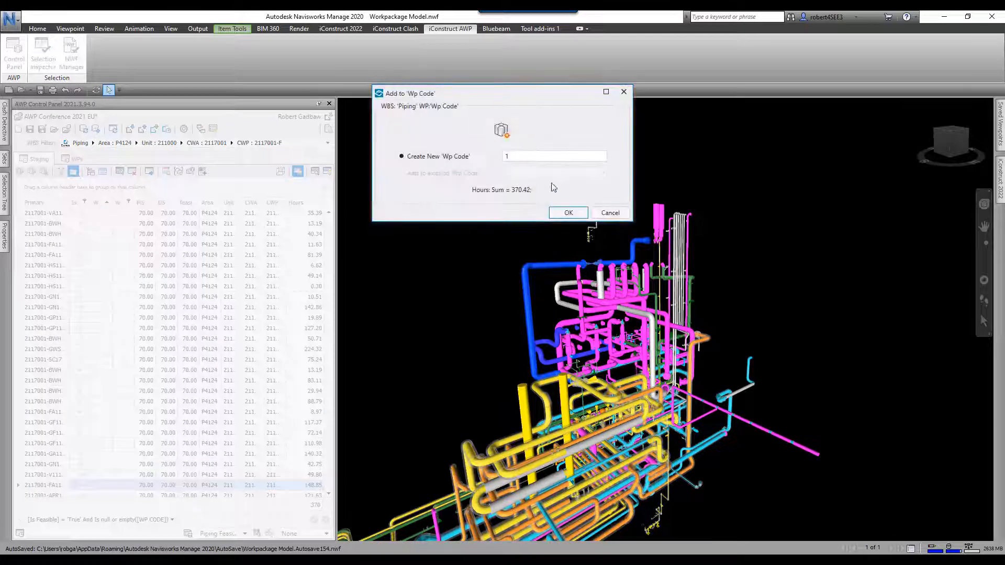
{"action": "type", "text": "1"}
{"action": "left_click", "coordinate": [570, 212]}
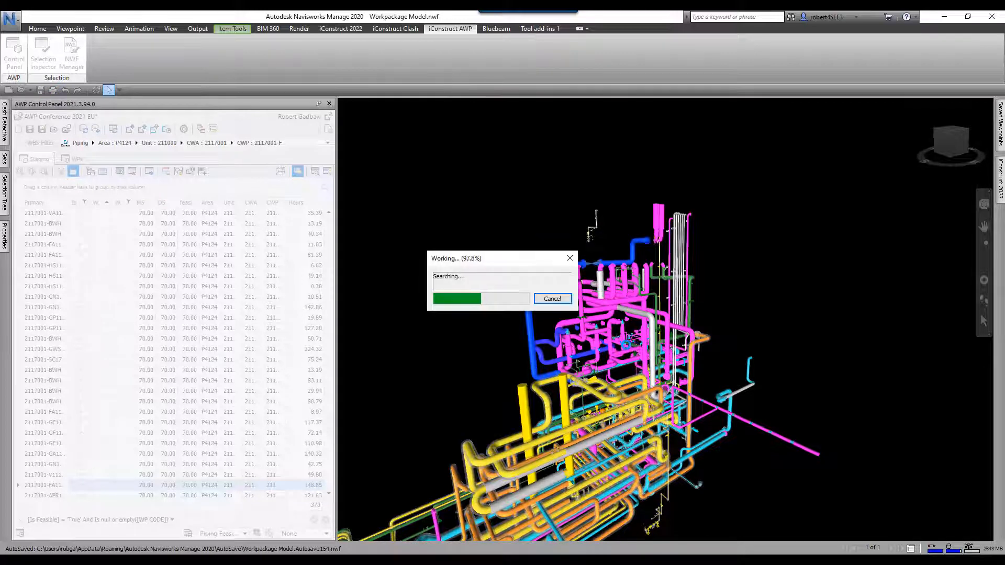
- Zoom in and select another pipe, locating its 88.27-hour 2117001-BWH row
{"action": "scroll", "coordinate": [692, 263], "scroll_direction": "up", "scroll_amount": 3}
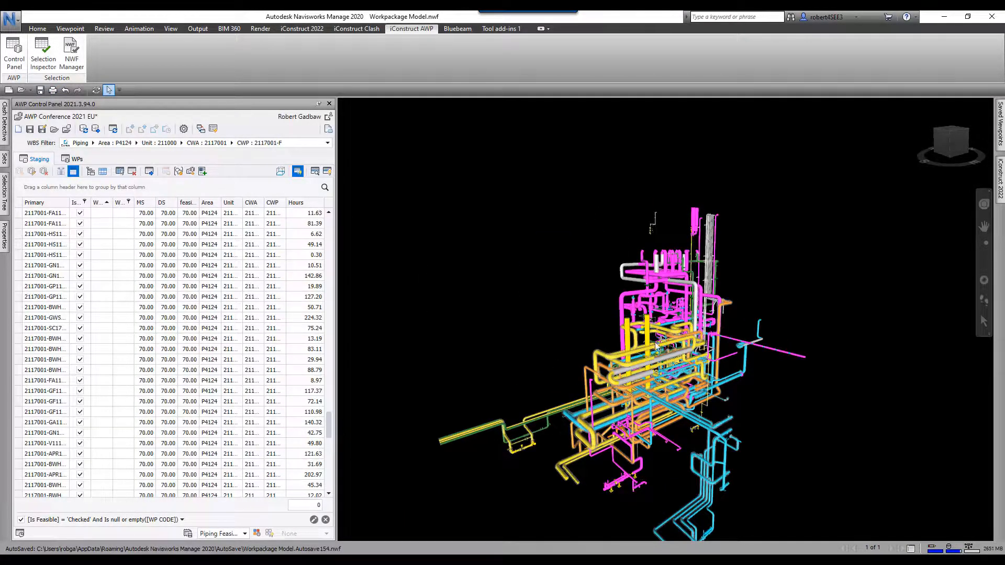
{"action": "middle_click_drag", "start_coordinate": [658, 329], "coordinate": [613, 367]}
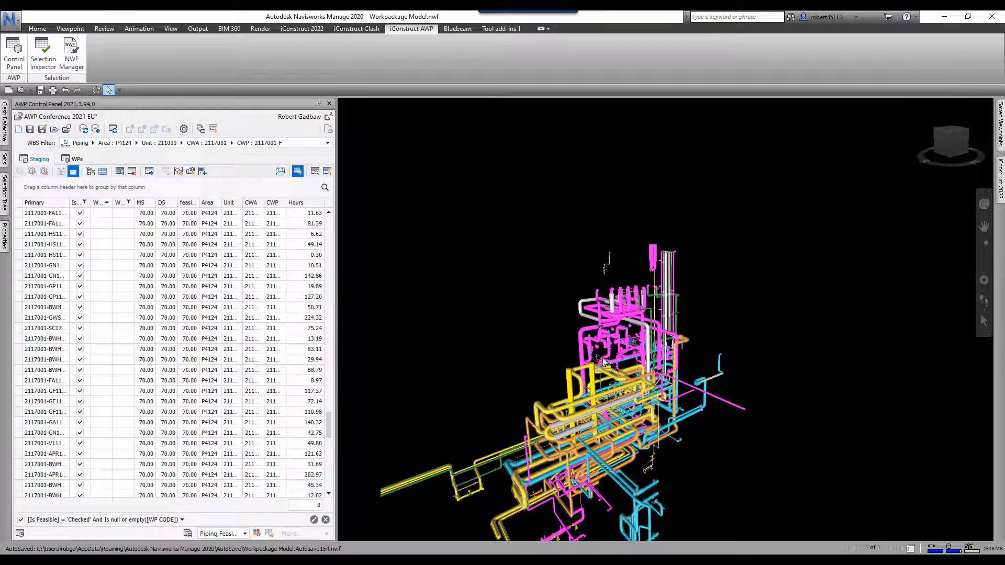
{"action": "scroll", "coordinate": [591, 324], "scroll_direction": "up", "scroll_amount": 3}
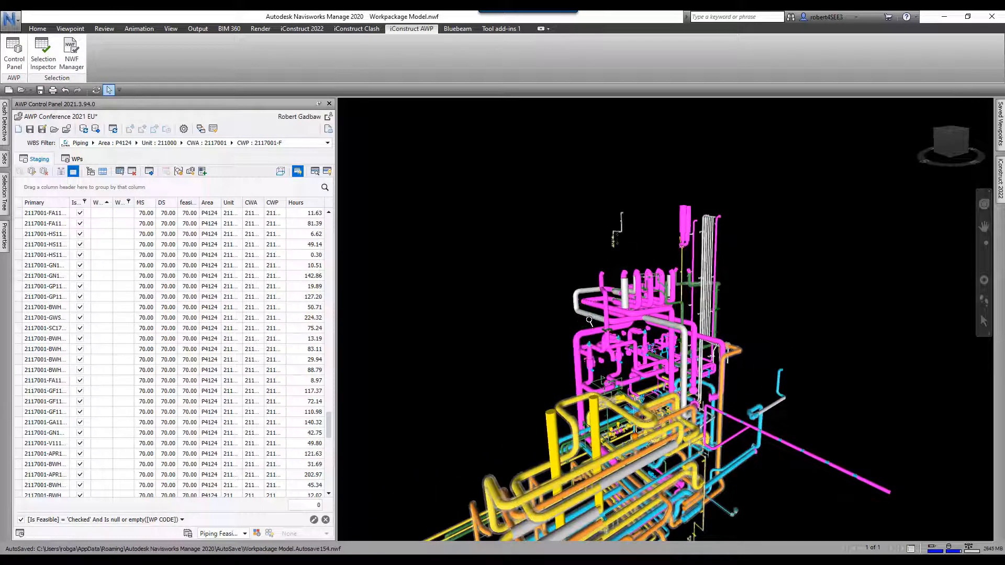
{"action": "scroll", "coordinate": [626, 325], "scroll_direction": "up", "scroll_amount": 2}
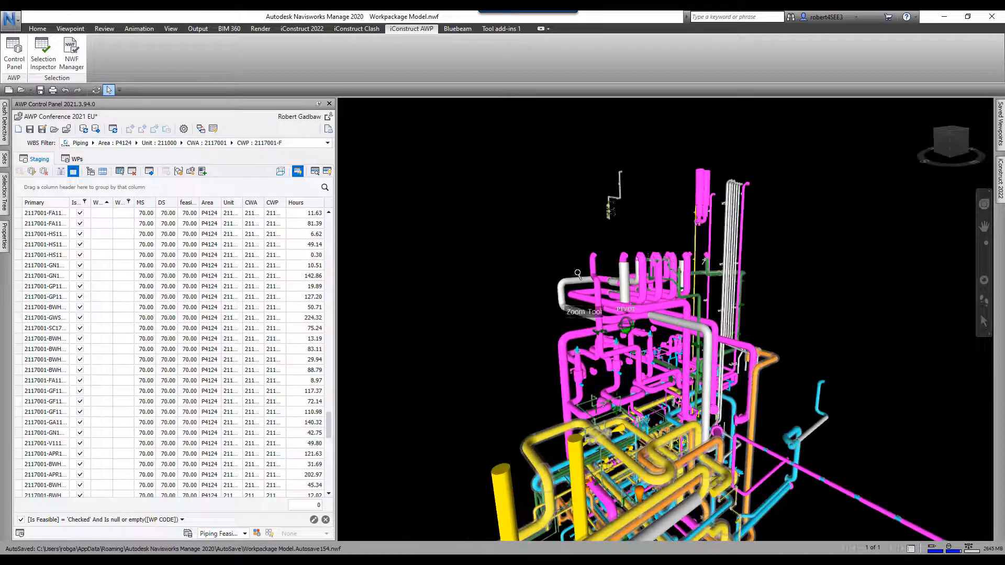
{"action": "left_click", "coordinate": [579, 281]}
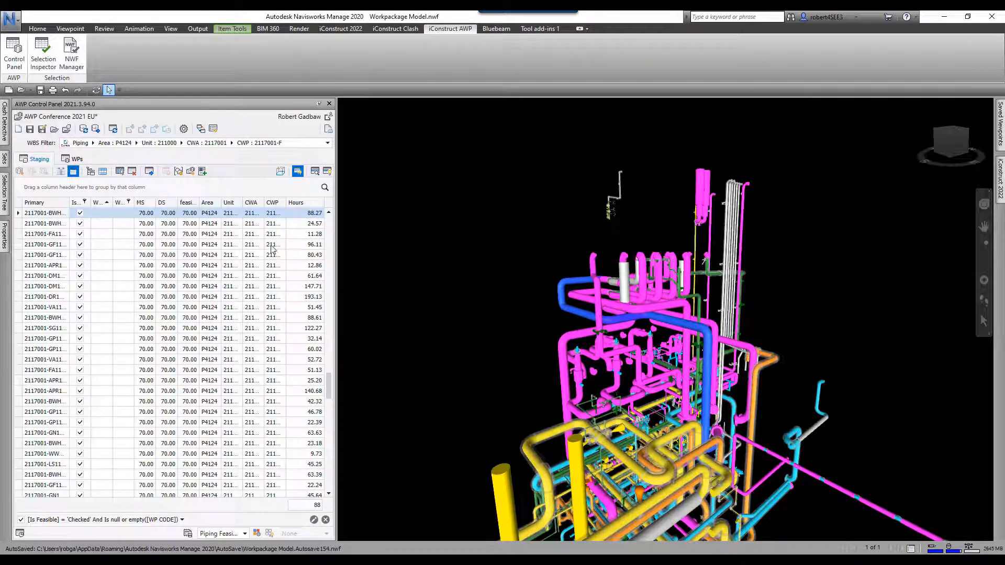
- Add the selected pipe's items to existing work package 1
{"action": "left_click", "coordinate": [16, 171]}
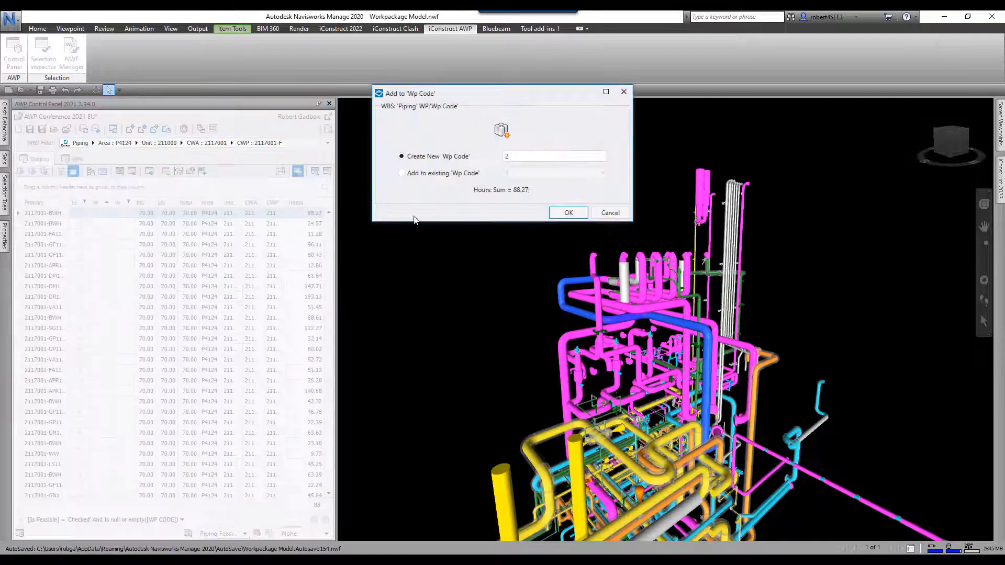
{"action": "left_click", "coordinate": [401, 172]}
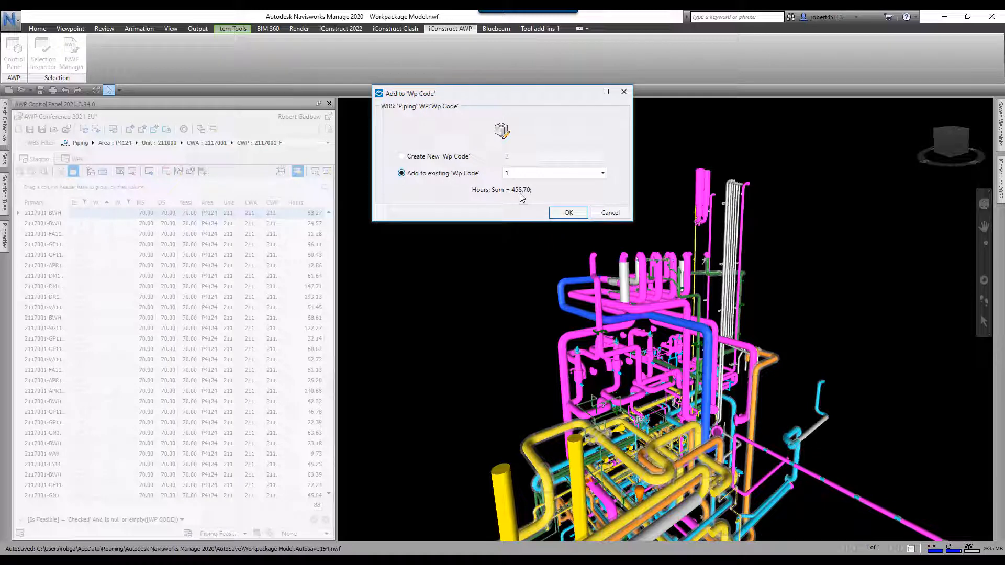
{"action": "left_click", "coordinate": [571, 216]}
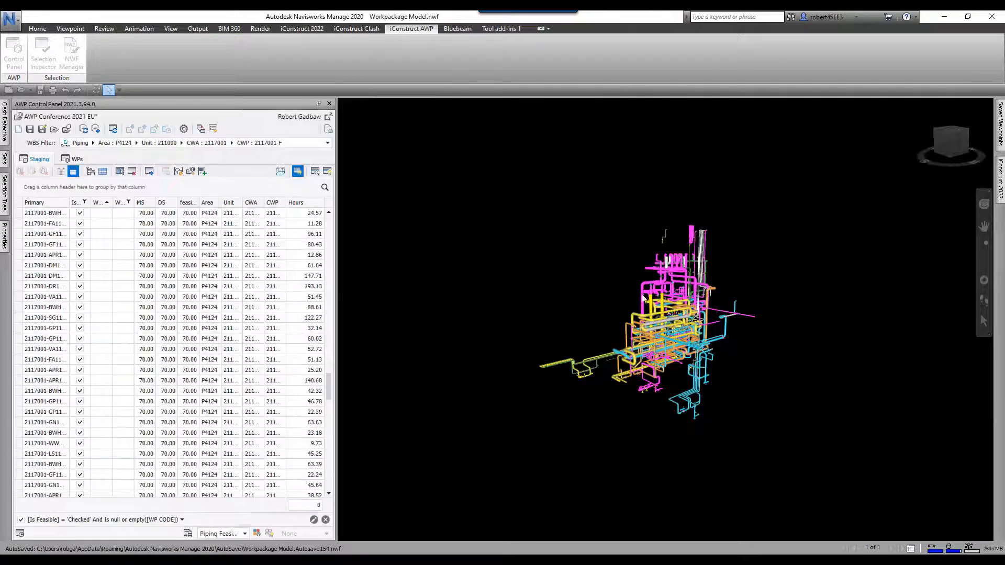
- Create work package 2 from two more pipe runs, then turn off the feasibility filter
{"action": "scroll", "coordinate": [644, 299], "scroll_direction": "up", "scroll_amount": 5}
{"action": "left_click", "coordinate": [660, 286]}
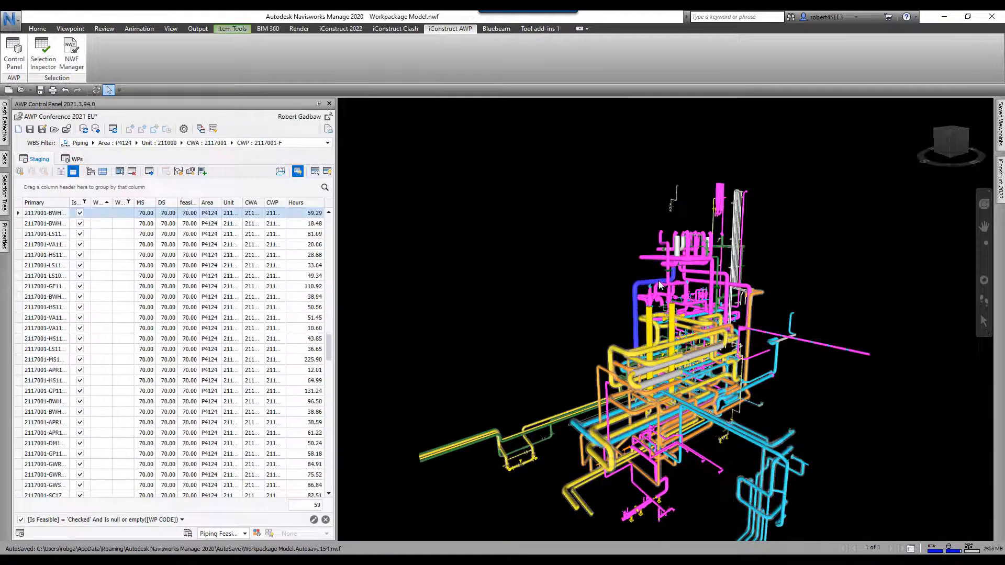
{"action": "scroll", "coordinate": [672, 275], "scroll_direction": "up", "scroll_amount": 5}
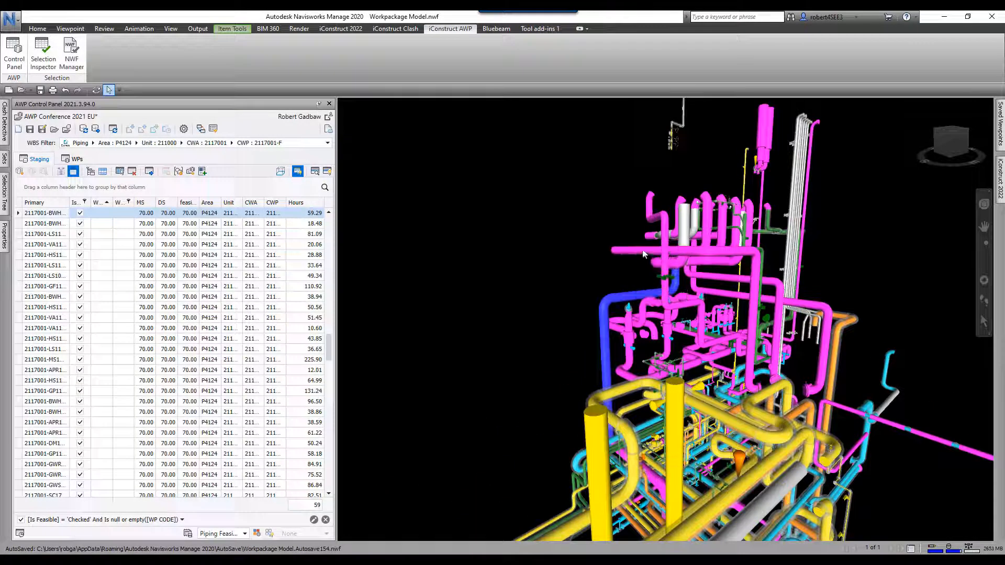
{"action": "left_click", "coordinate": [674, 266]}
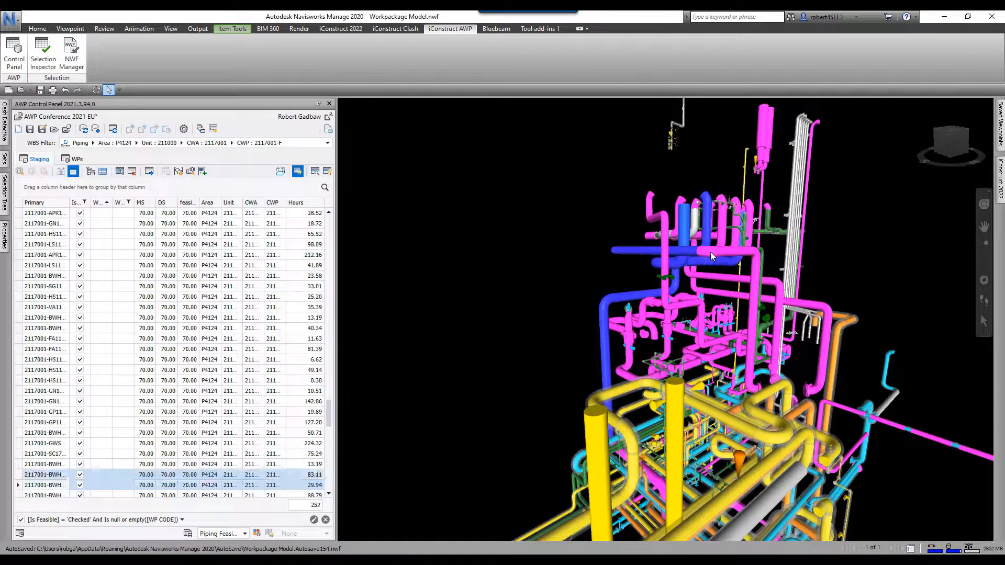
{"action": "left_click", "coordinate": [21, 172]}
{"action": "left_click", "coordinate": [569, 213]}
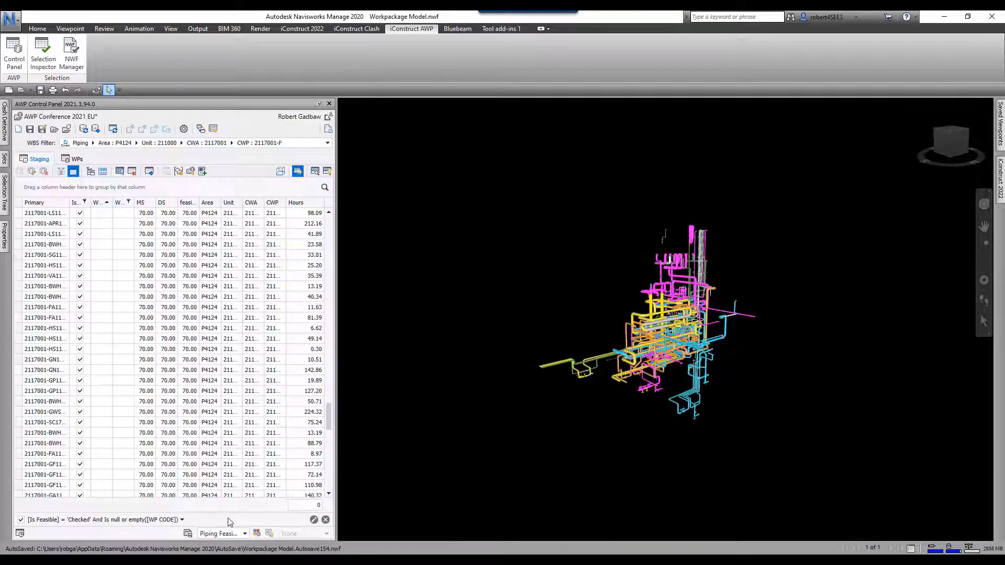
{"action": "left_click", "coordinate": [21, 520]}
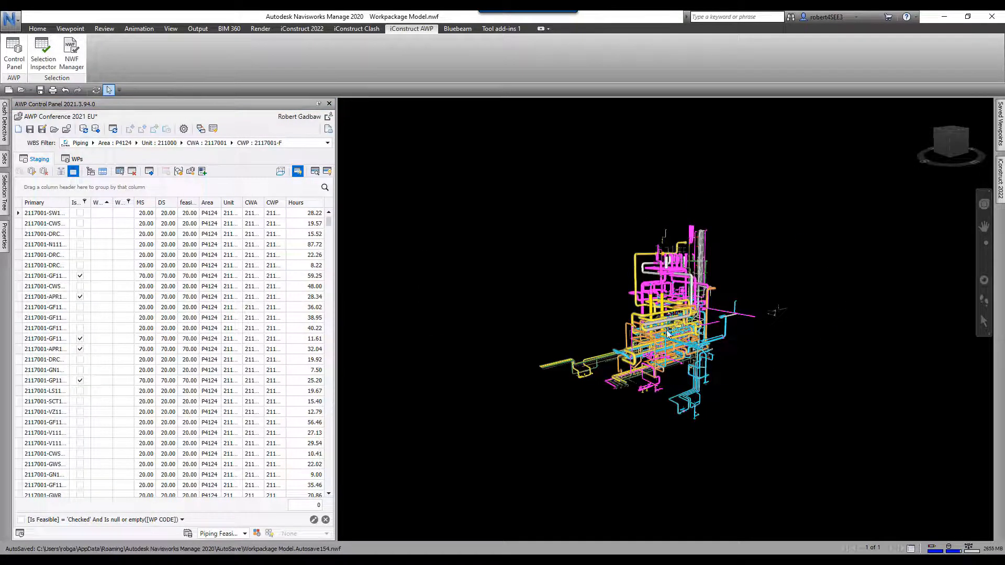
{"action": "middle_click_drag", "start_coordinate": [668, 335], "coordinate": [625, 353], "text": "shift"}
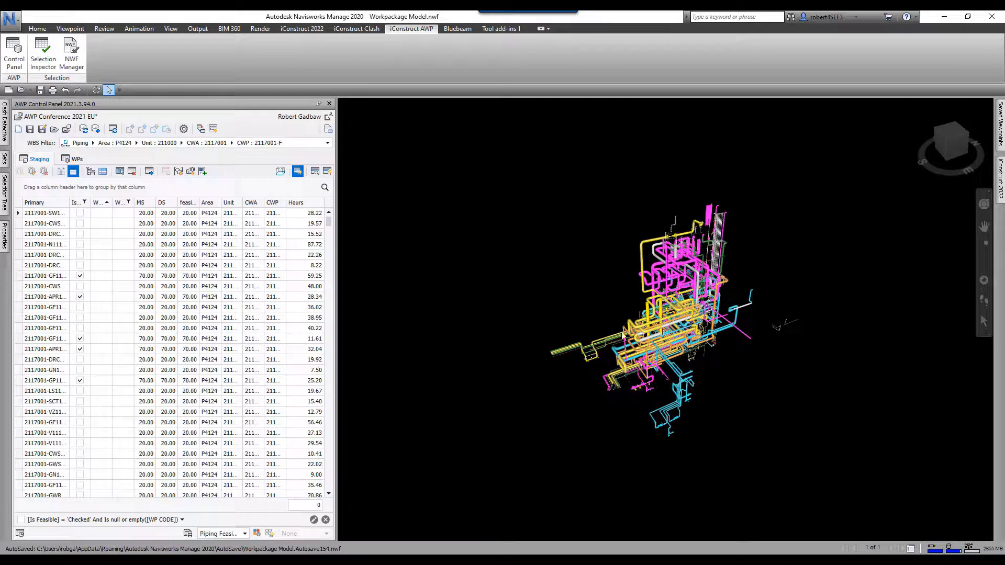
- Highlight work packages 2117001-F-1 and 2117001-F-2 in the model, then open colour coding presets
{"action": "left_click", "coordinate": [73, 161]}
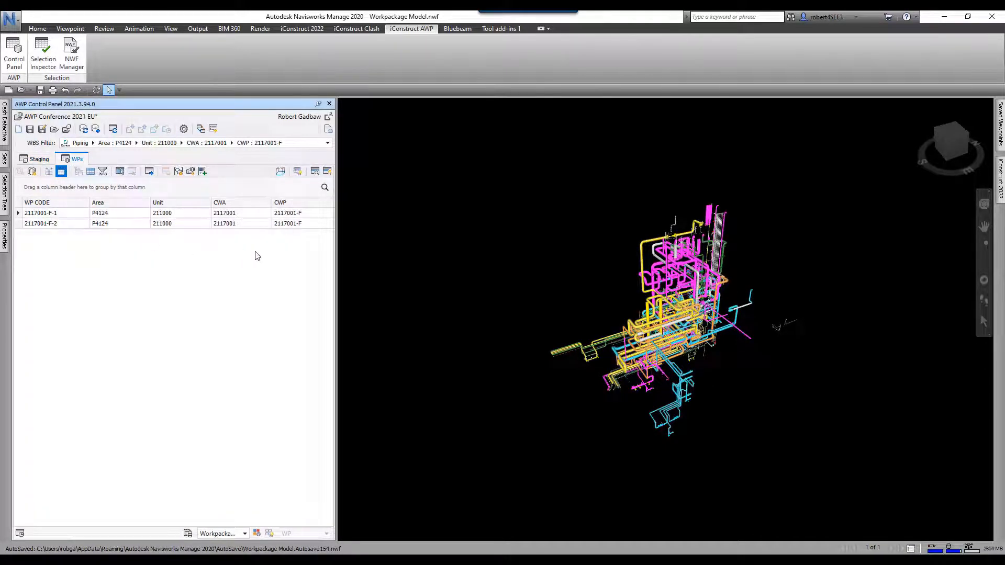
{"action": "left_click", "coordinate": [58, 215]}
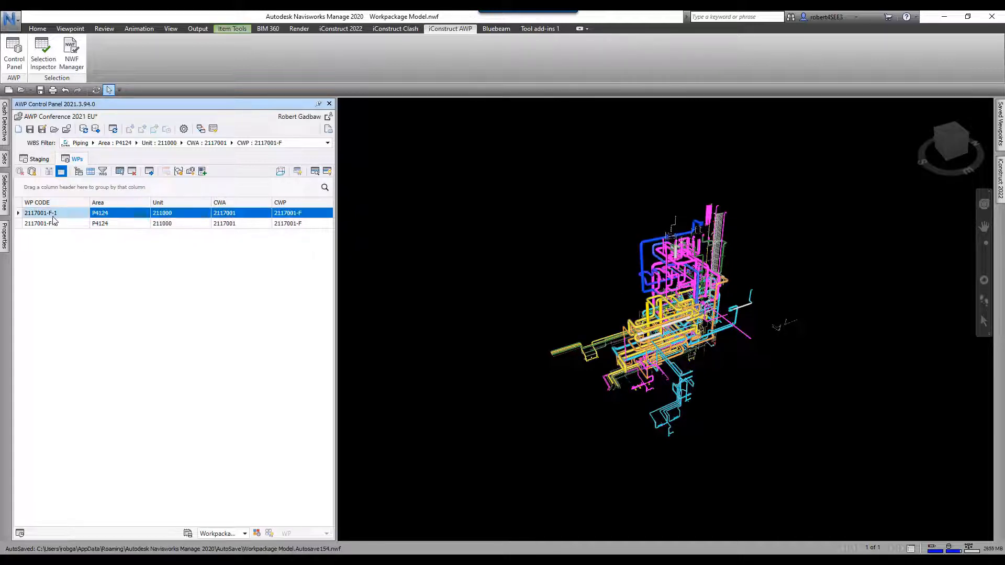
{"action": "left_click", "coordinate": [55, 225]}
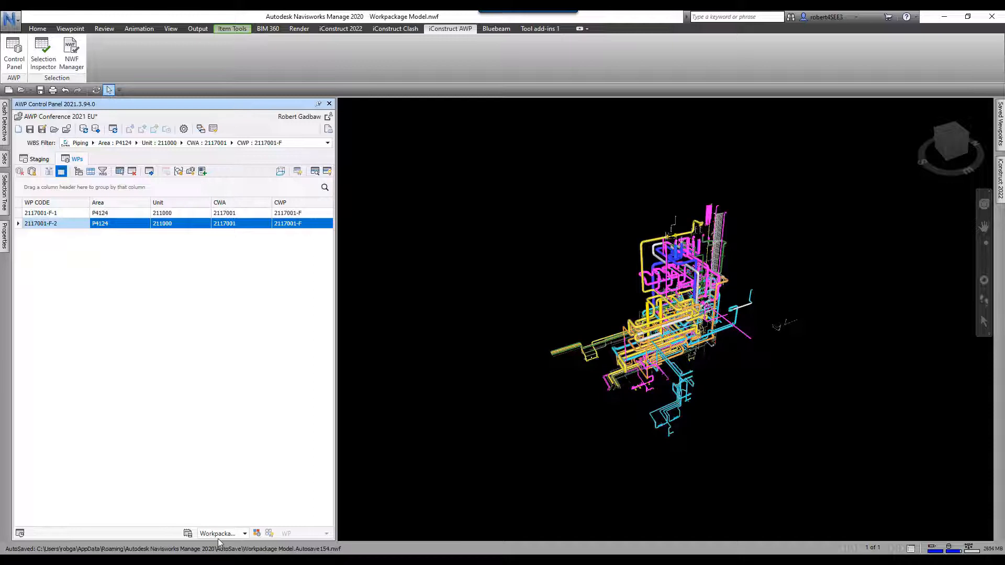
{"action": "left_click", "coordinate": [258, 533]}
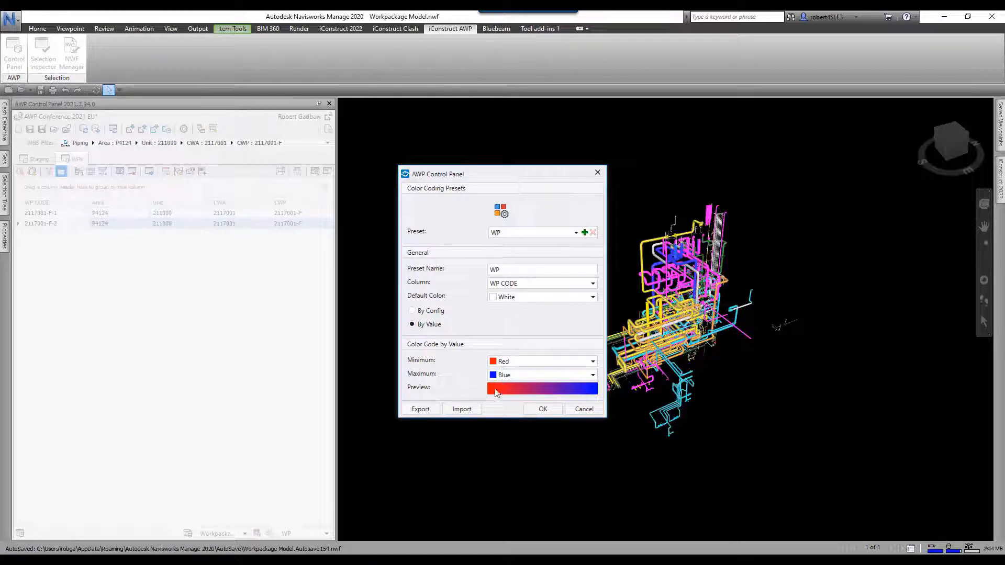
- Apply by-value Red–Blue colour coding on WP CODE
{"action": "left_click", "coordinate": [413, 311]}
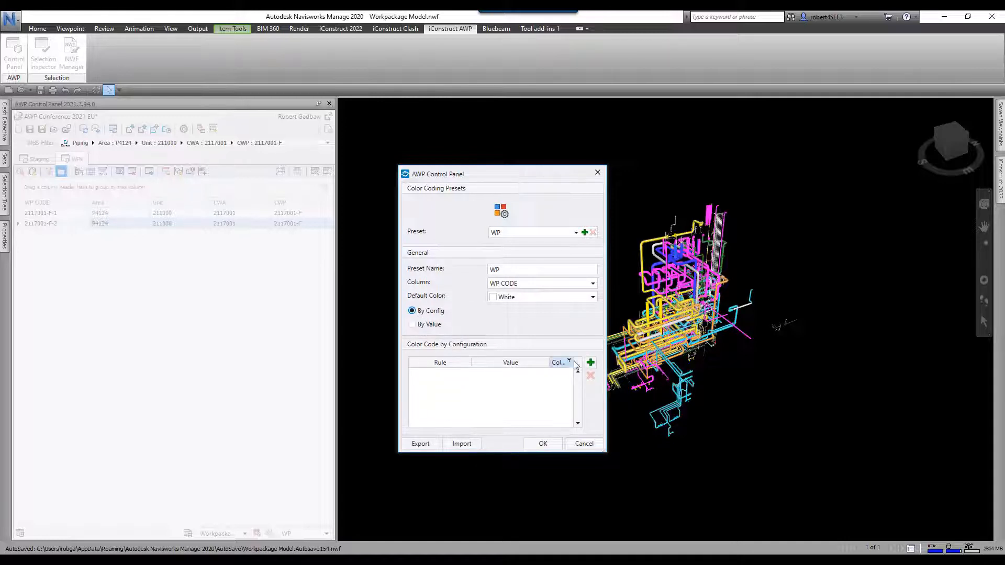
{"action": "left_click", "coordinate": [413, 324]}
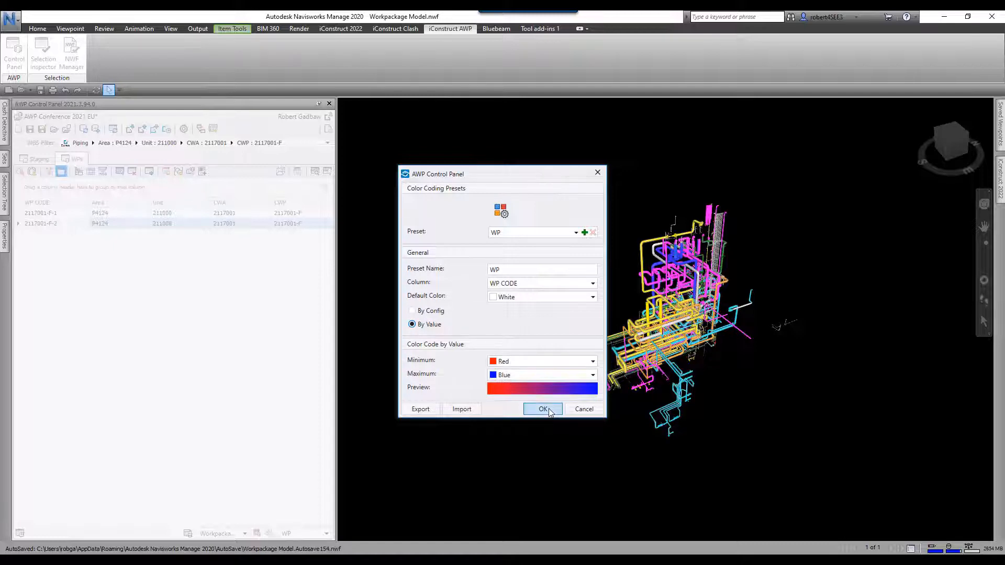
{"action": "left_click", "coordinate": [542, 409]}
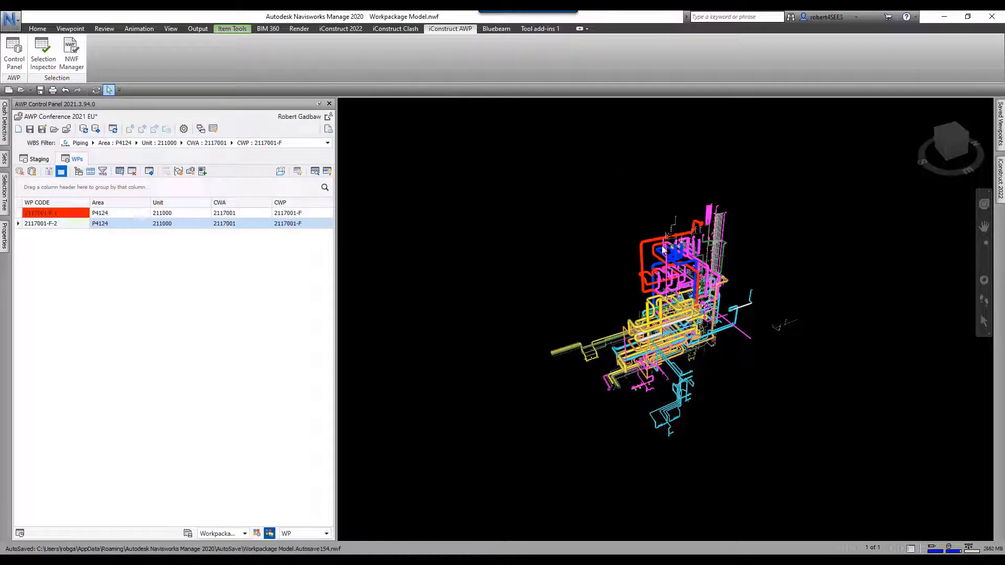
- Check work package 2117001-F-1's pipes, then switch the work-package colour coding off
{"action": "scroll", "coordinate": [663, 246], "scroll_direction": "up", "scroll_amount": 3}
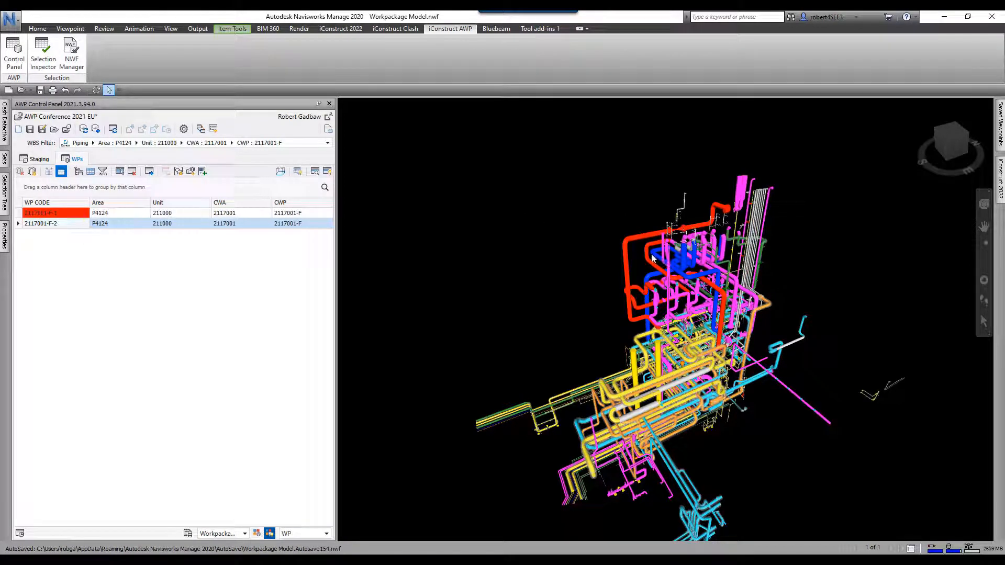
{"action": "left_click", "coordinate": [69, 226]}
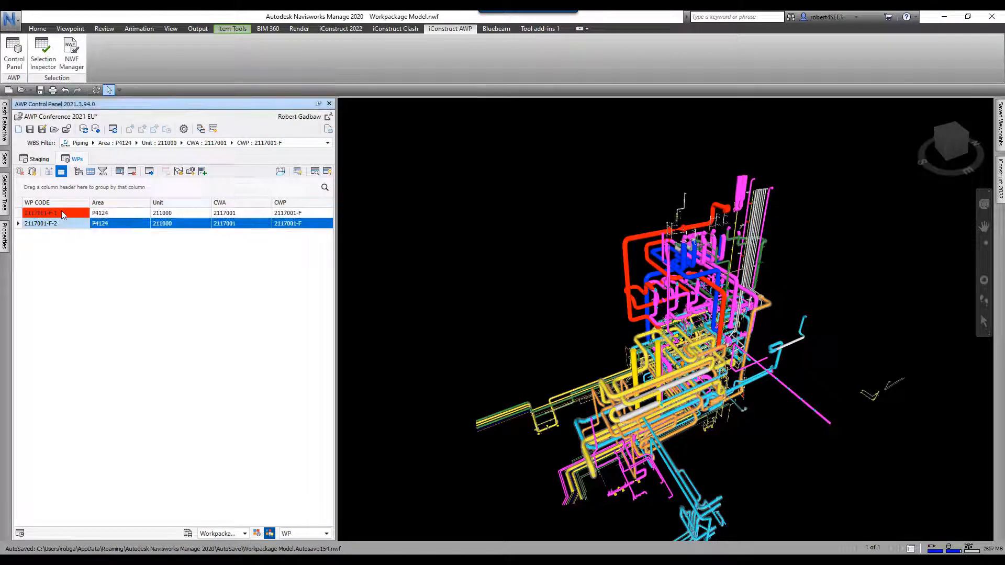
{"action": "left_click", "coordinate": [61, 212]}
{"action": "left_click", "coordinate": [545, 183]}
{"action": "scroll", "coordinate": [535, 175], "scroll_direction": "down", "scroll_amount": 1}
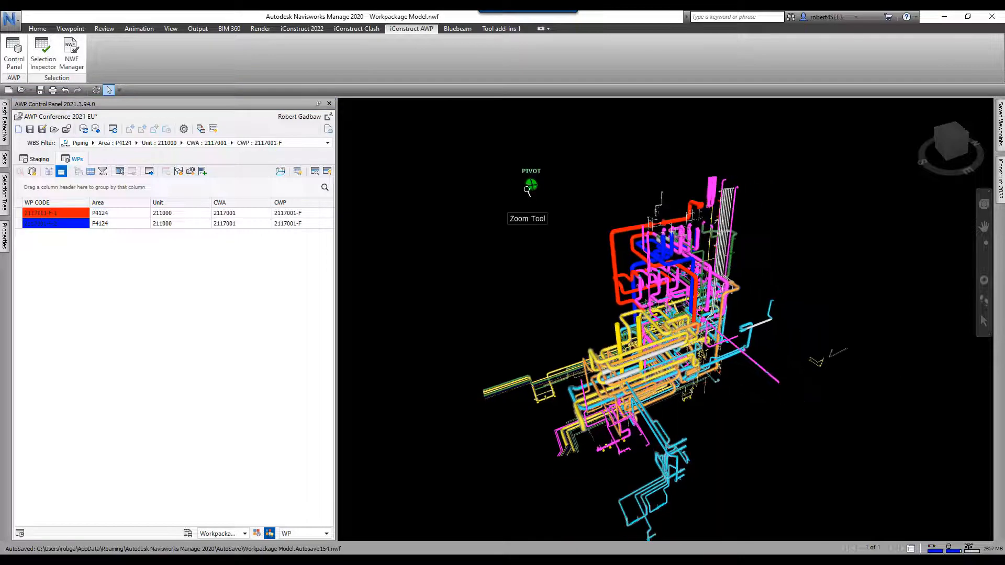
{"action": "middle_click_drag", "start_coordinate": [524, 208], "coordinate": [504, 179]}
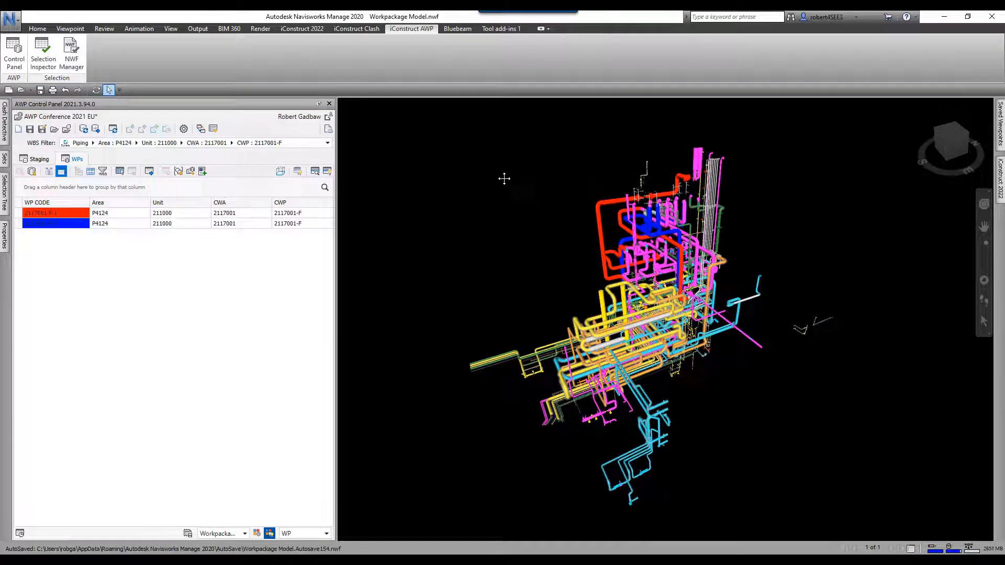
{"action": "left_click", "coordinate": [270, 534]}
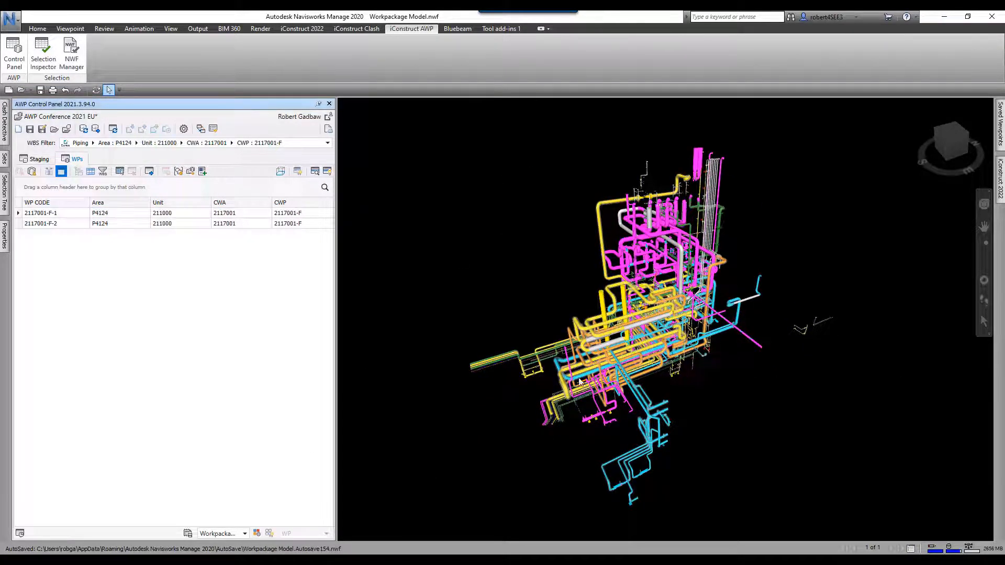
- Isolate the work package's pipes, then restore and zoom out to the full plant model
{"action": "left_click", "coordinate": [297, 171]}
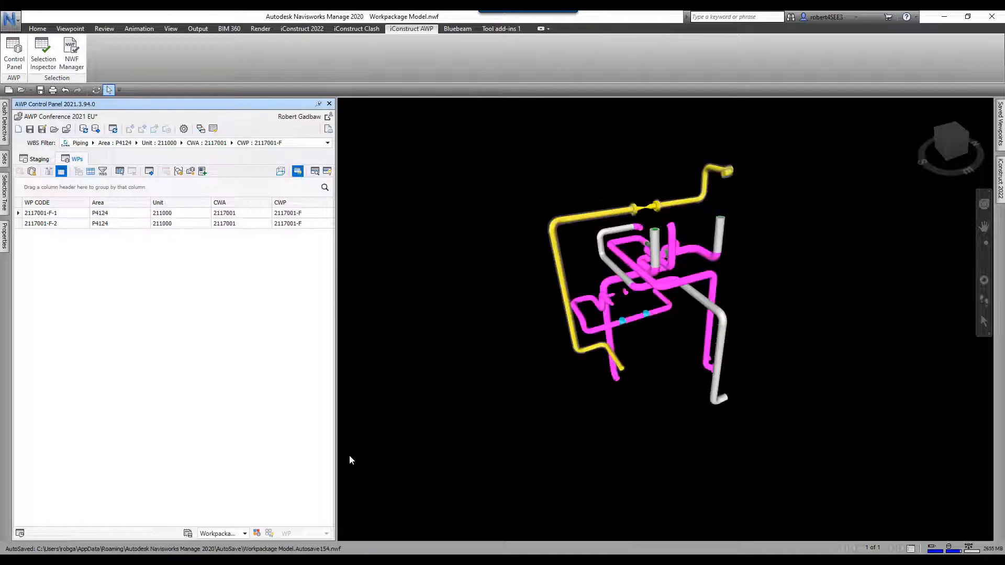
{"action": "left_click", "coordinate": [298, 172]}
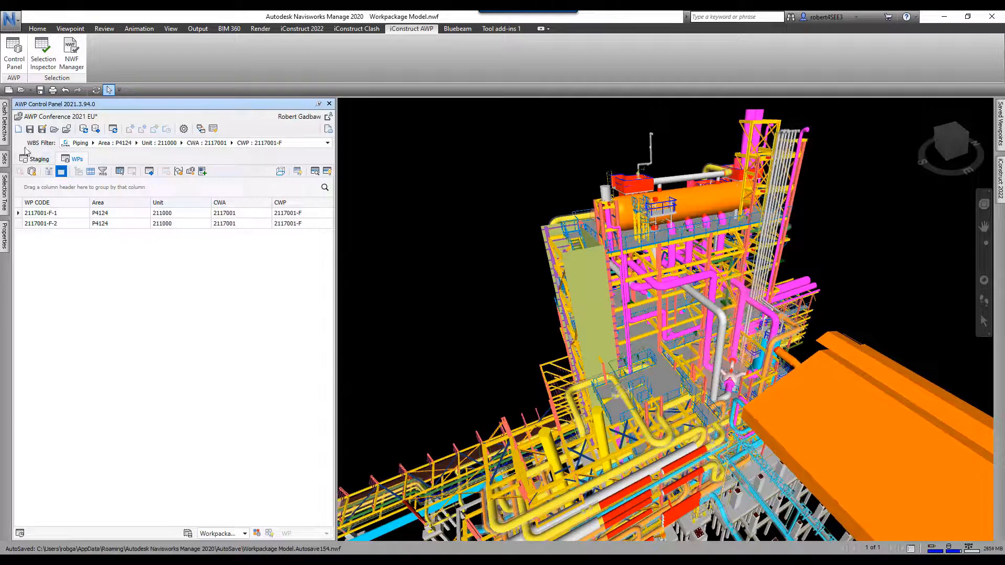
{"action": "scroll", "coordinate": [595, 268], "scroll_direction": "up", "scroll_amount": 1}
{"action": "scroll", "coordinate": [595, 268], "scroll_direction": "down", "scroll_amount": 3}
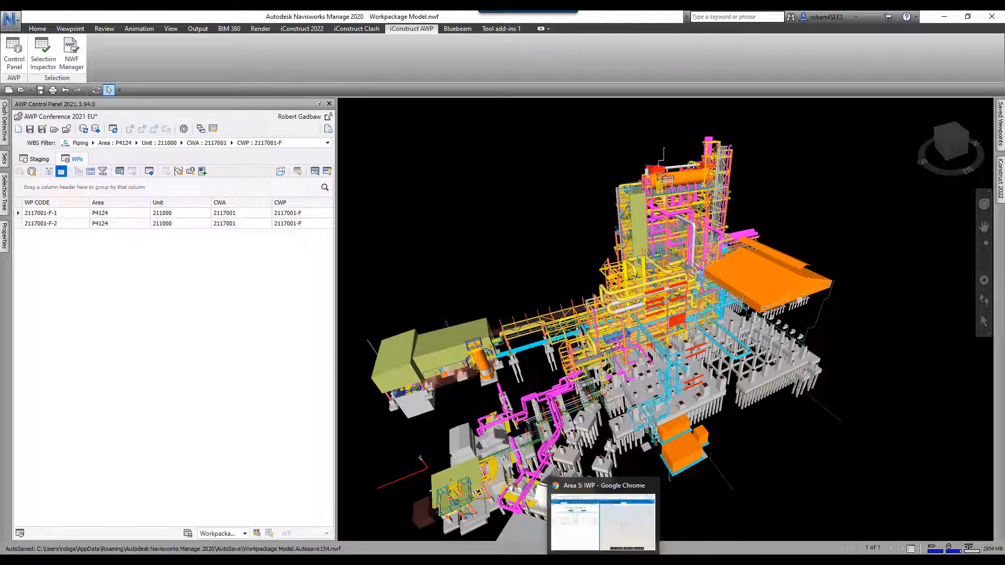
- In Genus in Chrome, open the Industrial Demo project and its Area 5 job
{"action": "left_click", "coordinate": [597, 518]}
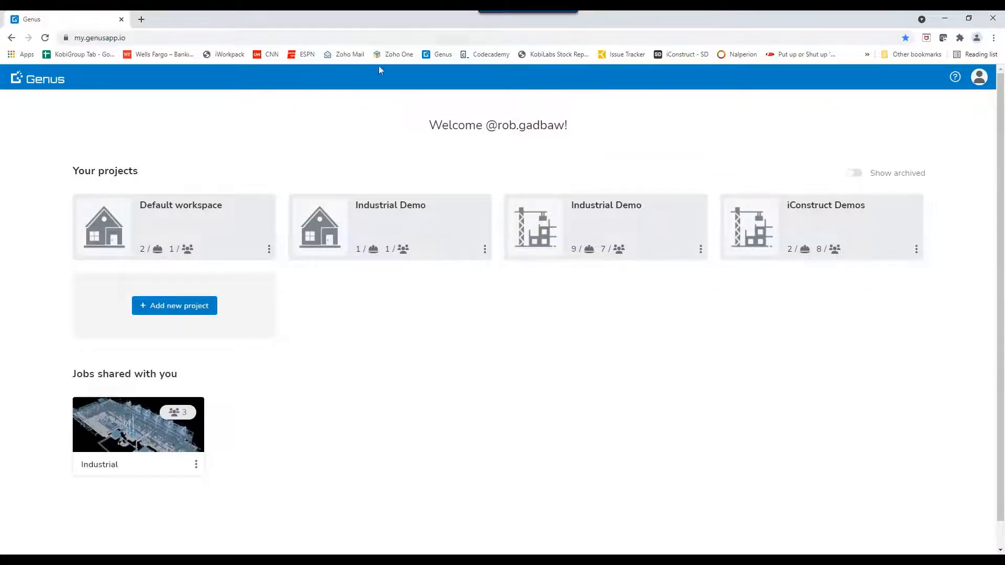
{"action": "left_click", "coordinate": [618, 232]}
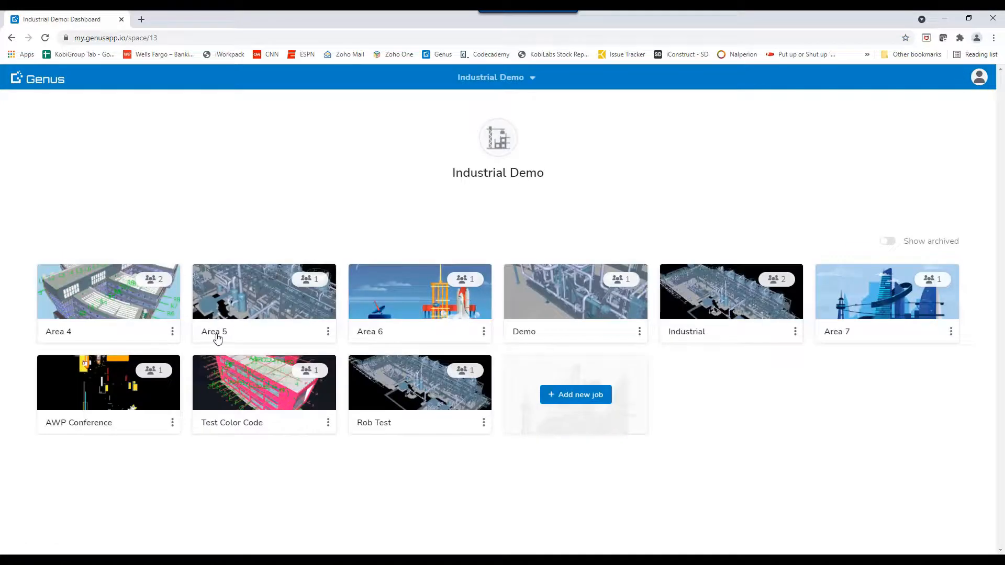
{"action": "left_click", "coordinate": [244, 302]}
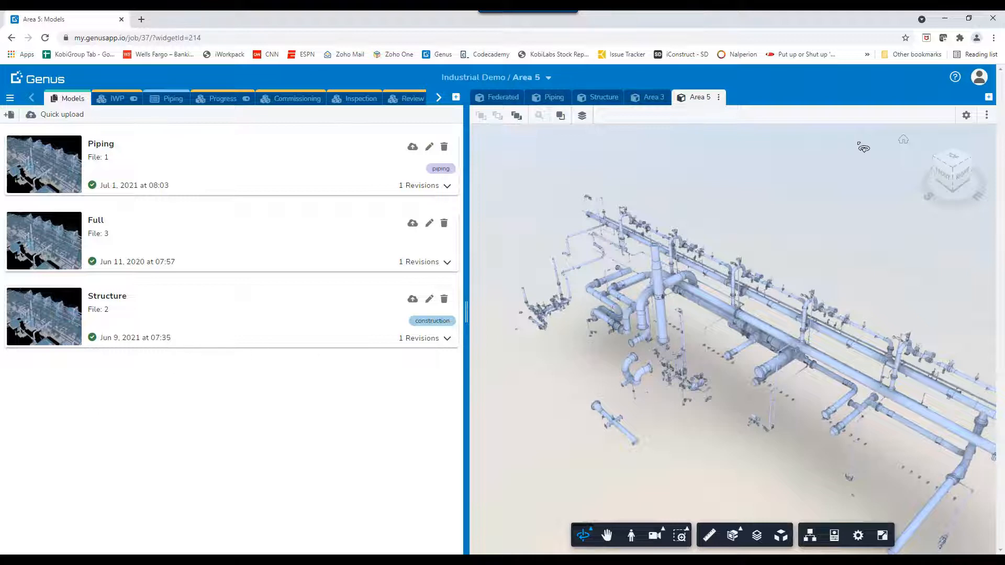
- Create a new 3D viewer named Area 1 with the Piping and Structure models
{"action": "left_click", "coordinate": [988, 98]}
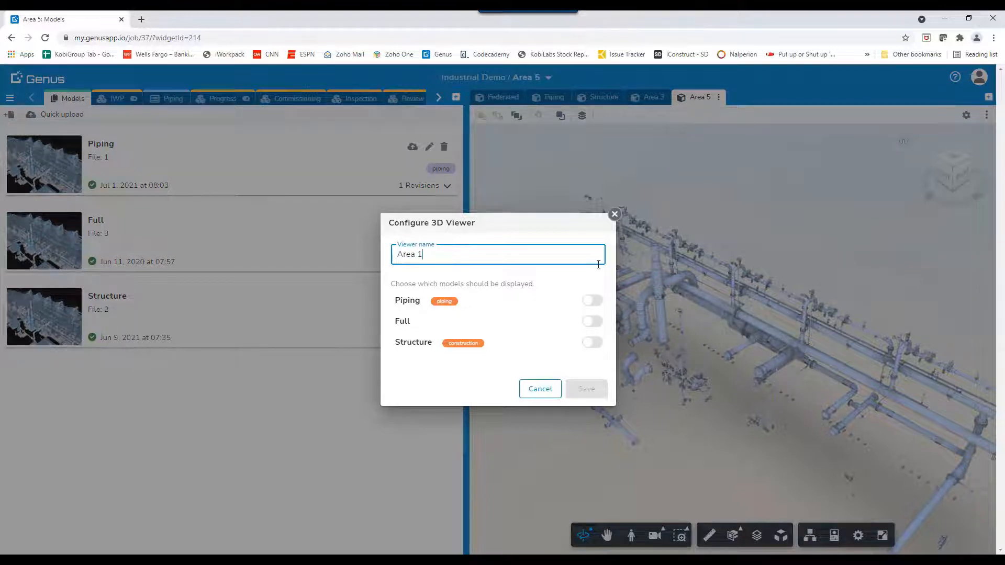
{"action": "left_click", "coordinate": [591, 306]}
{"action": "left_click", "coordinate": [591, 347]}
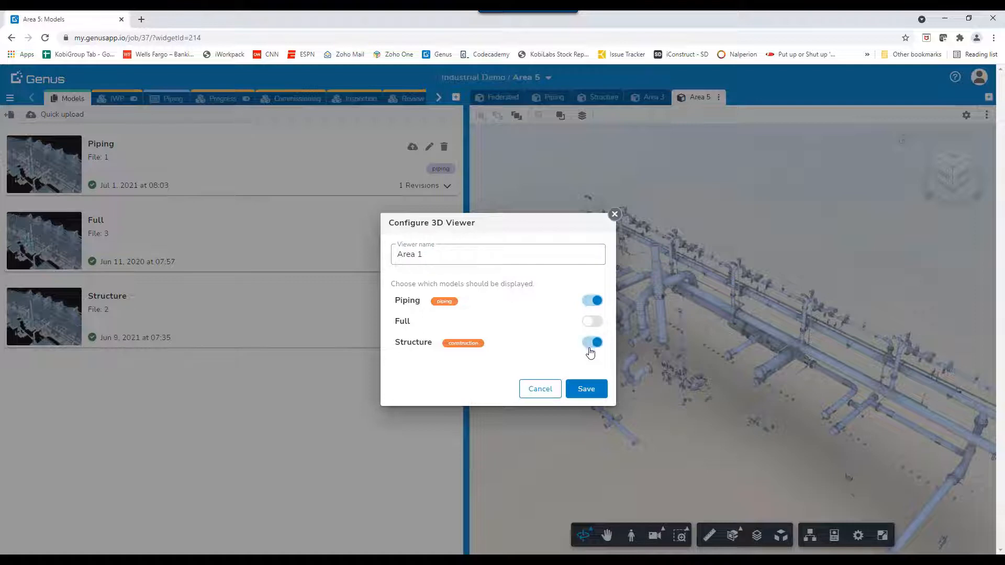
{"action": "left_click", "coordinate": [589, 390]}
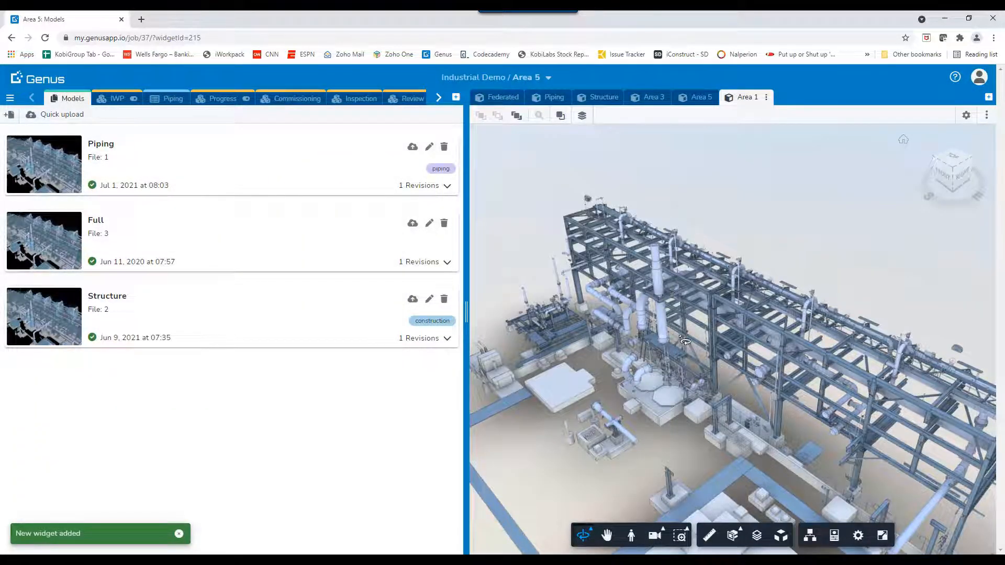
- Edit the Area 1 viewer configuration to remove Structure, leaving only Piping
{"action": "left_click", "coordinate": [766, 97]}
{"action": "left_click", "coordinate": [731, 118]}
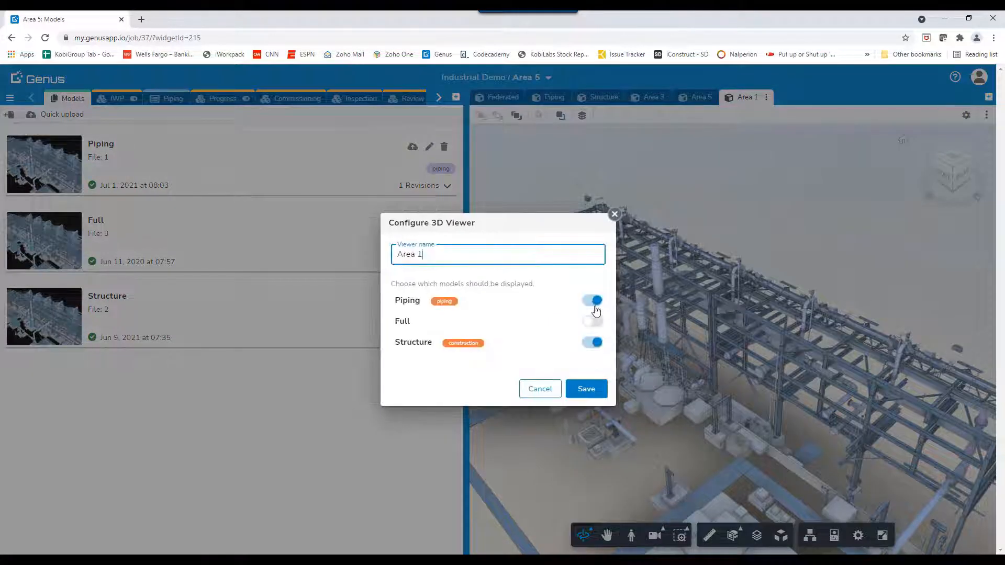
{"action": "left_click", "coordinate": [596, 343]}
{"action": "left_click", "coordinate": [586, 389]}
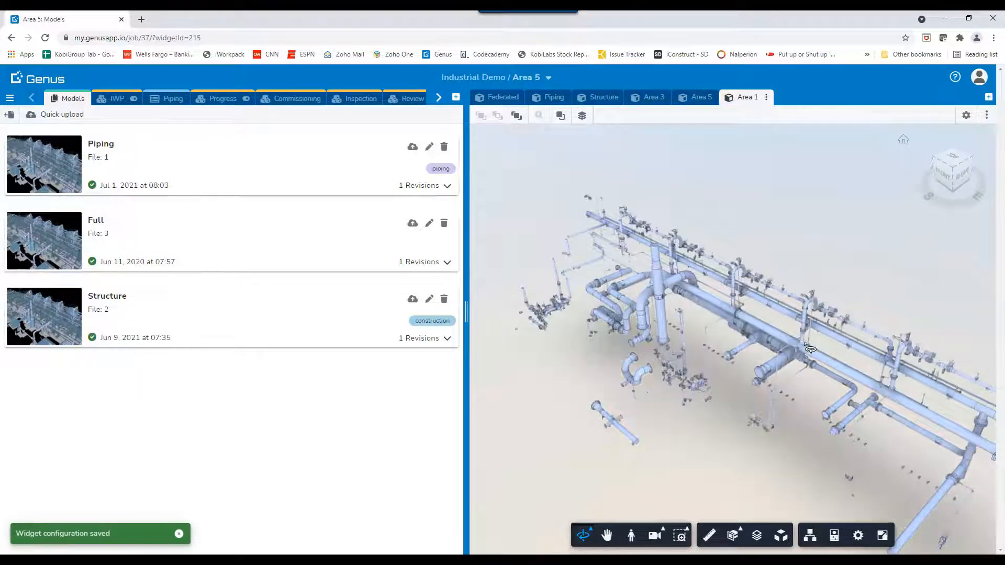
{"action": "left_click", "coordinate": [117, 100]}
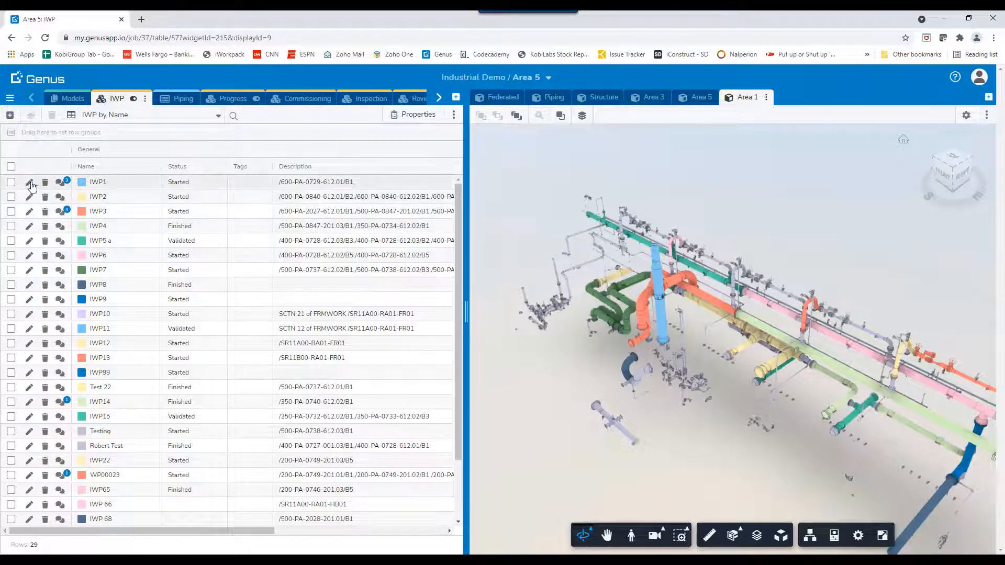
- Select IWP1 to locate its pipe, deselect it, then show the IWP table views list
{"action": "left_click", "coordinate": [11, 183]}
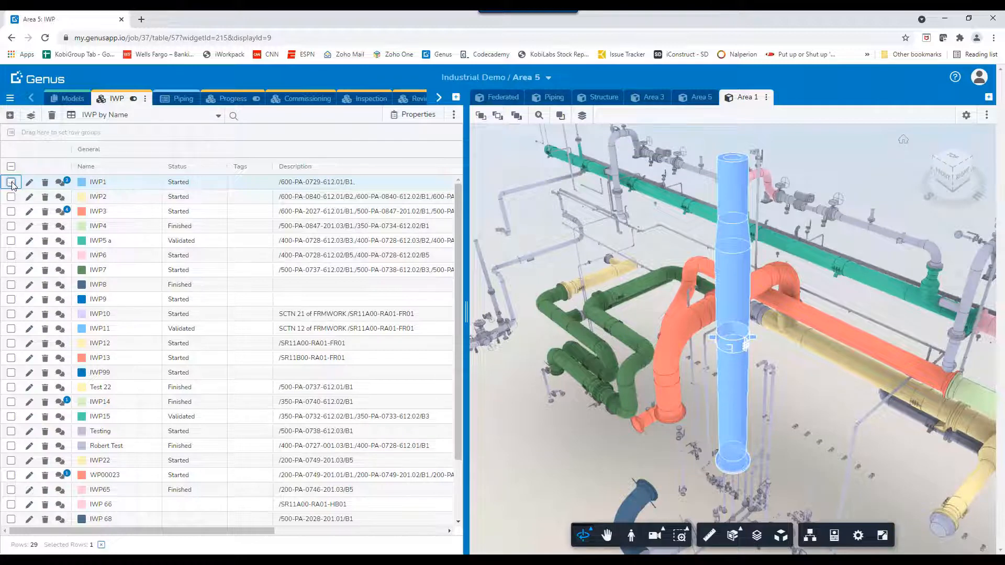
{"action": "left_click", "coordinate": [11, 182]}
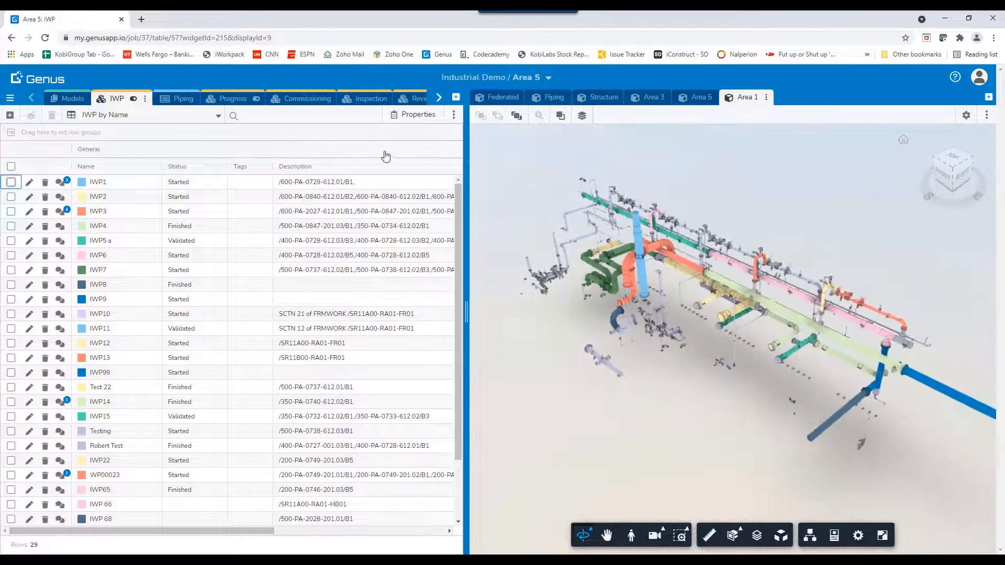
{"action": "left_click", "coordinate": [219, 115]}
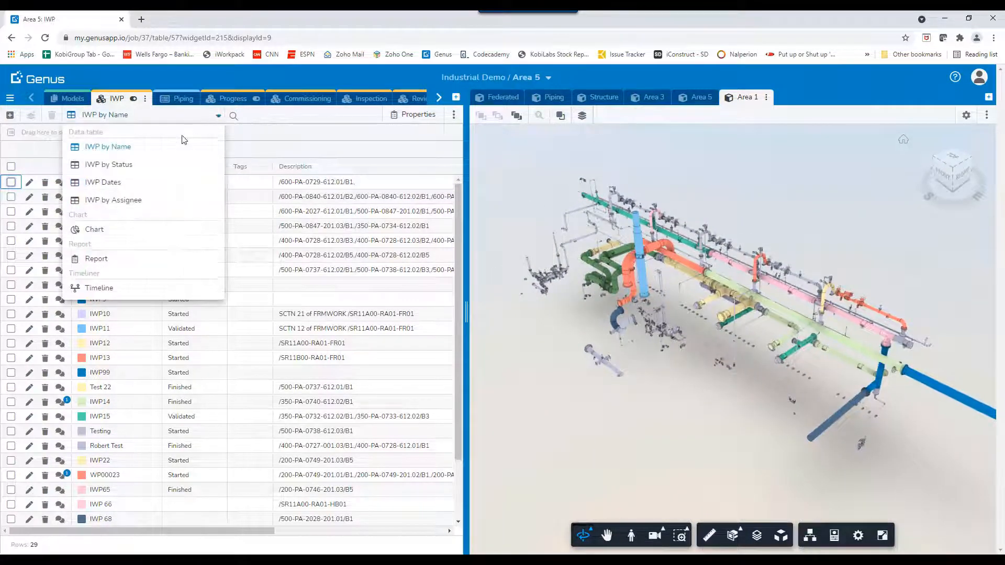
- Switch to the IWP by Status view, check the Finished group, then remove General Status grouping
{"action": "left_click", "coordinate": [109, 165]}
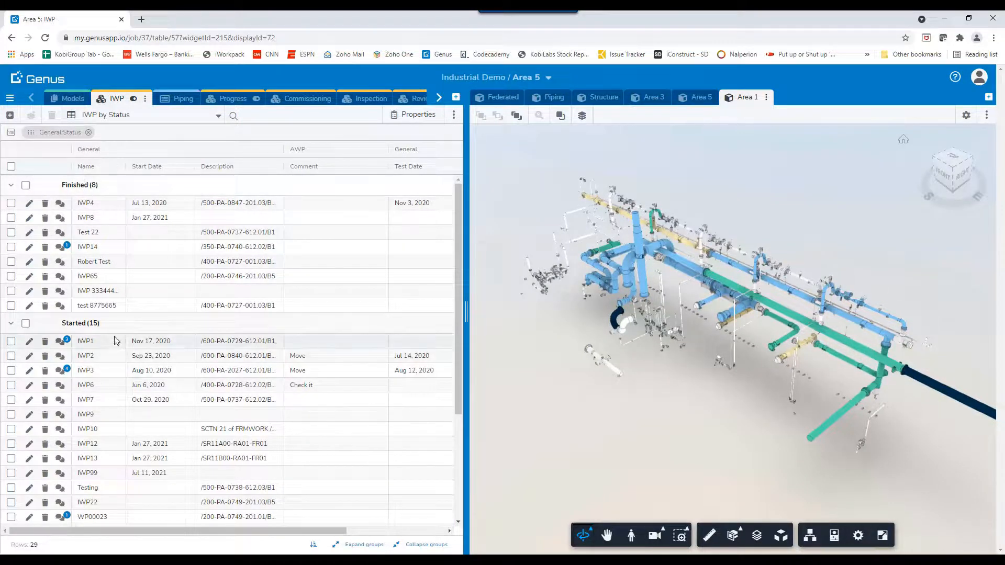
{"action": "left_click", "coordinate": [26, 186]}
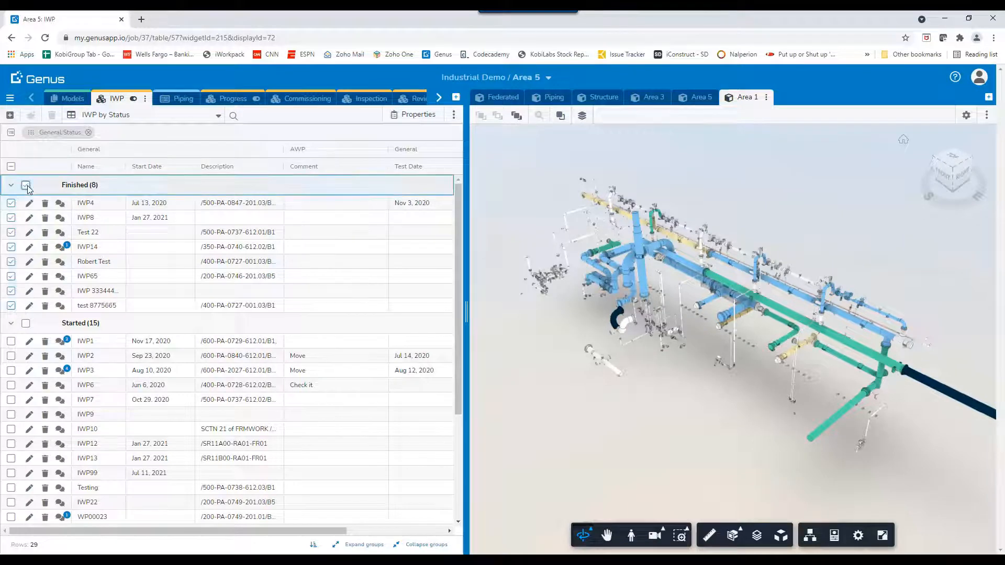
{"action": "left_click", "coordinate": [25, 186]}
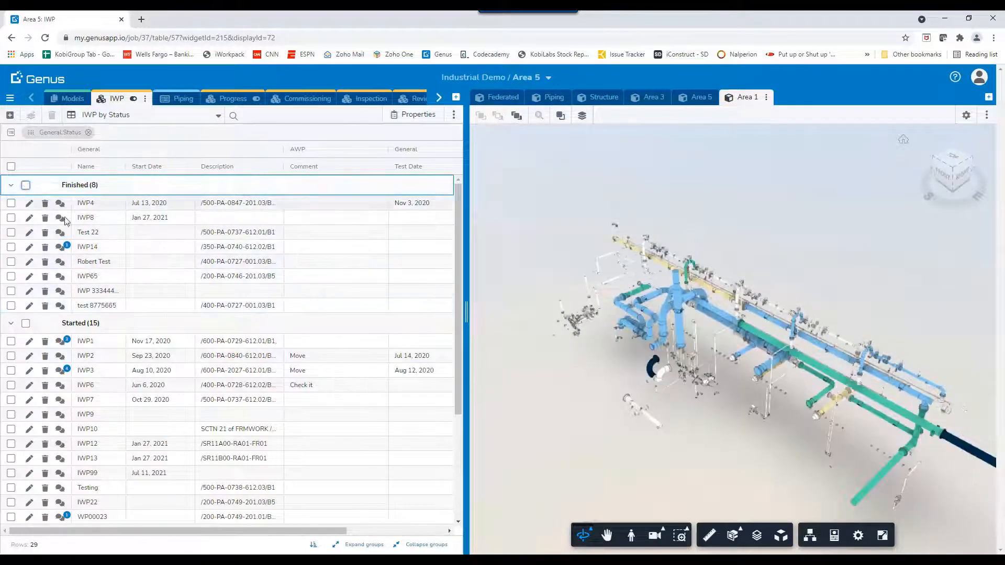
{"action": "left_click", "coordinate": [89, 133]}
{"action": "left_click", "coordinate": [89, 133]}
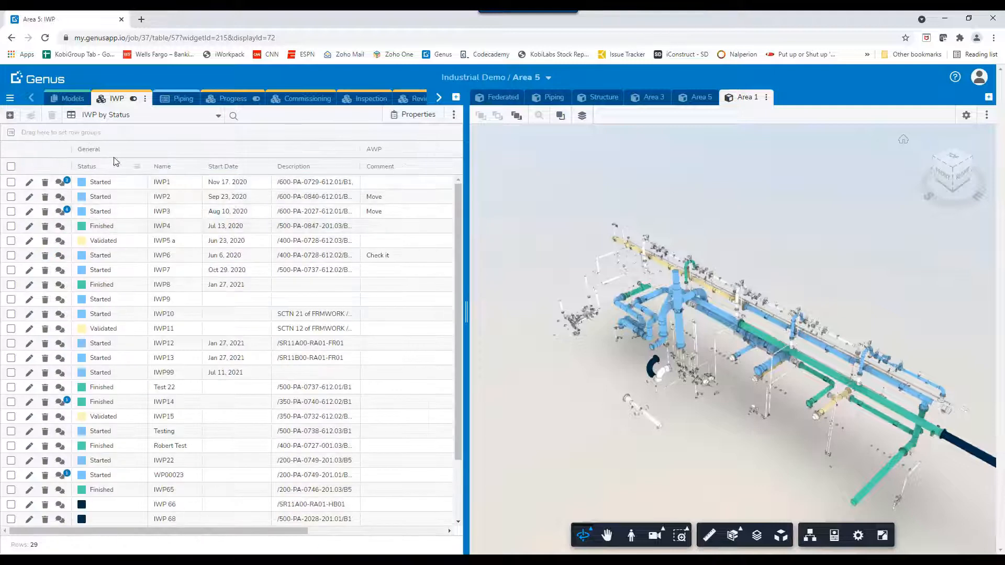